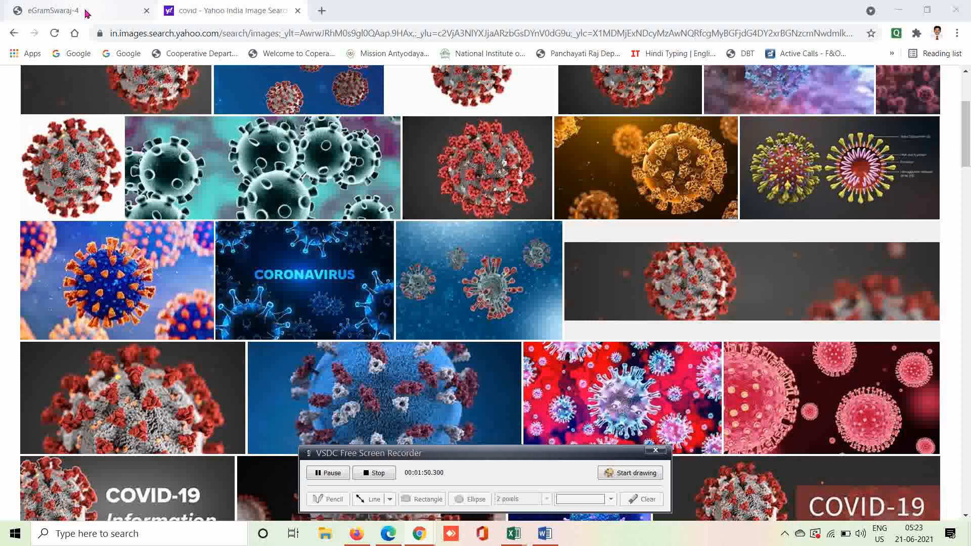
Switch to the eGramSwaraj homepage tab and select its full website address.
left_click(86, 13)
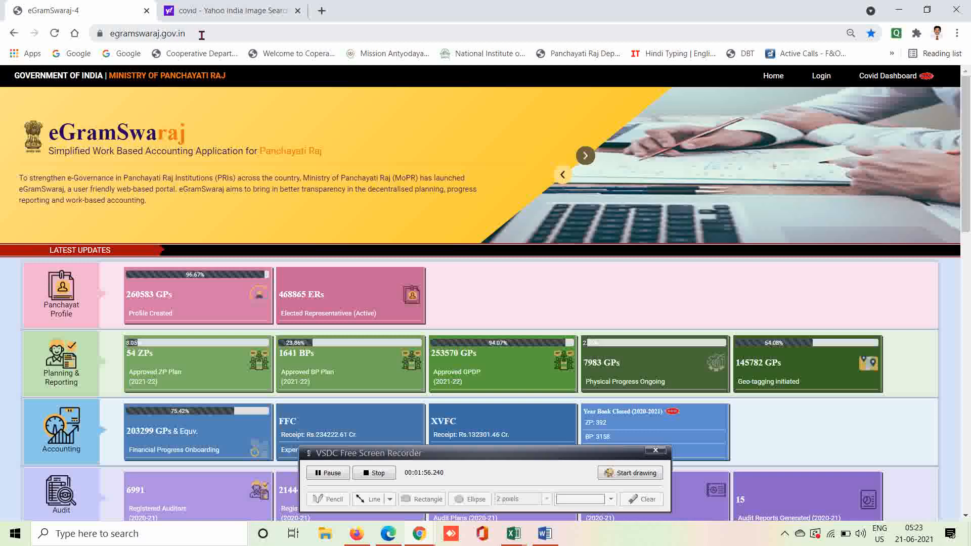
double_click(201, 35)
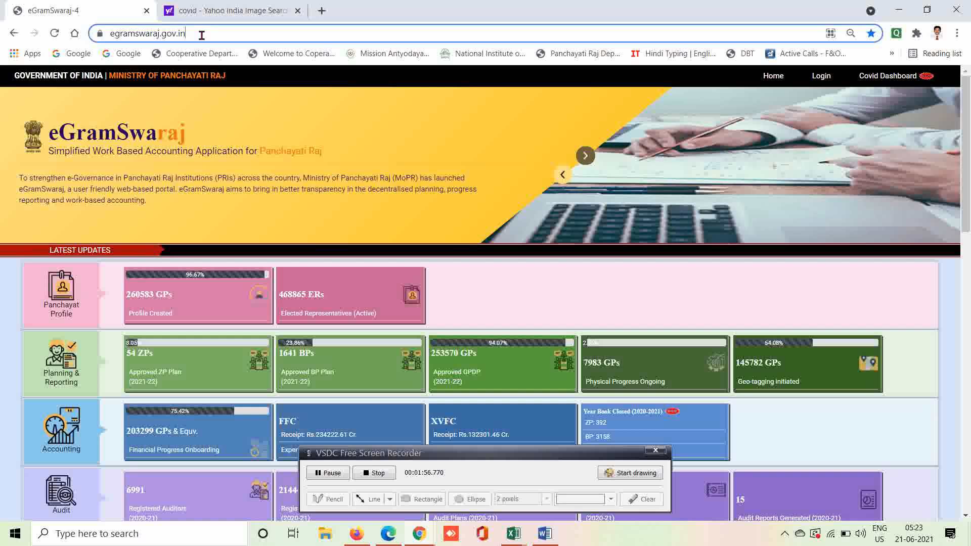
left_click(249, 31)
triple_click(248, 32)
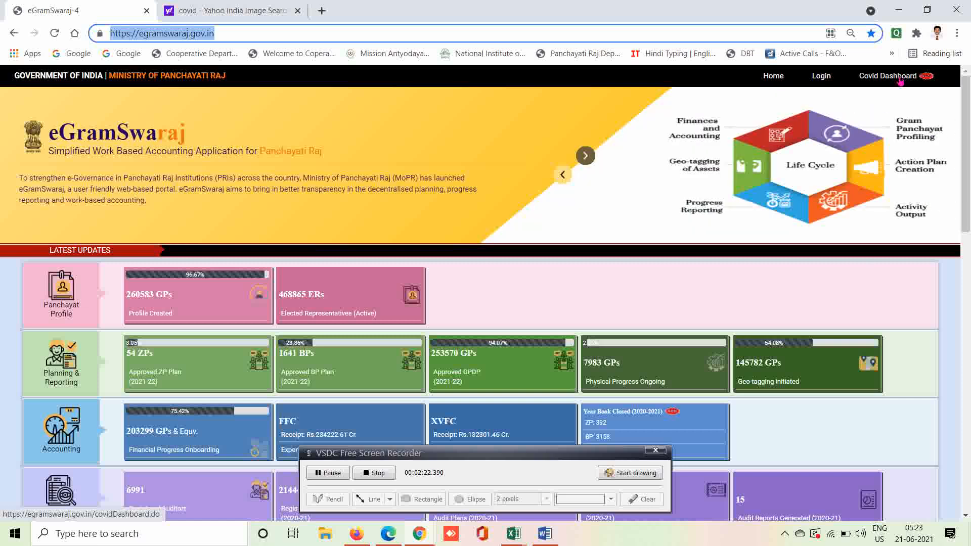
Open the Covid Dashboard and scroll down to its preparedness and response figures.
left_click(899, 79)
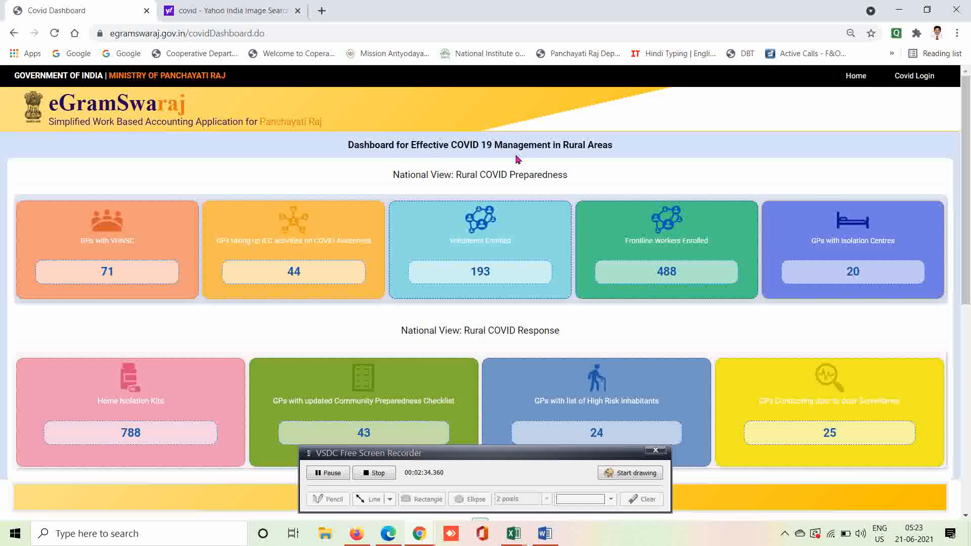
left_click(964, 518)
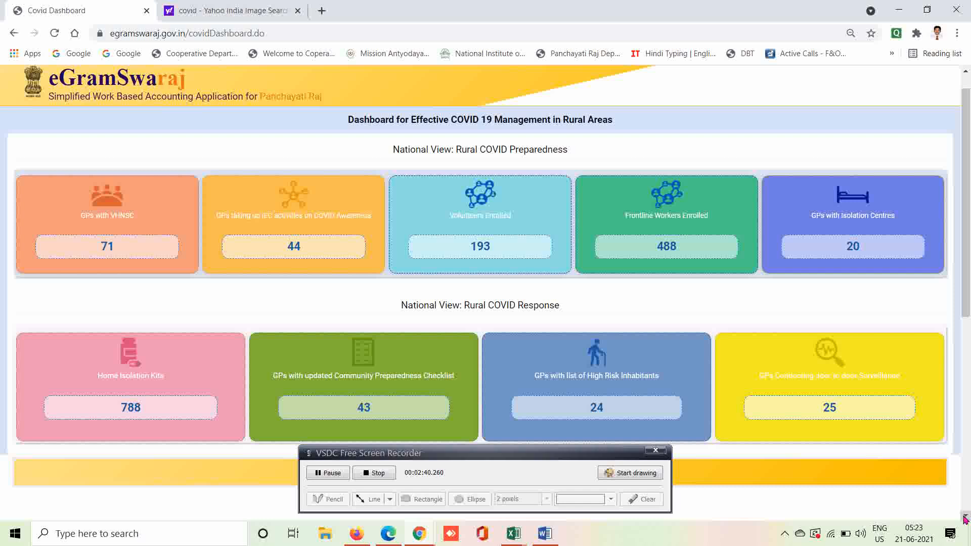
left_click(965, 518)
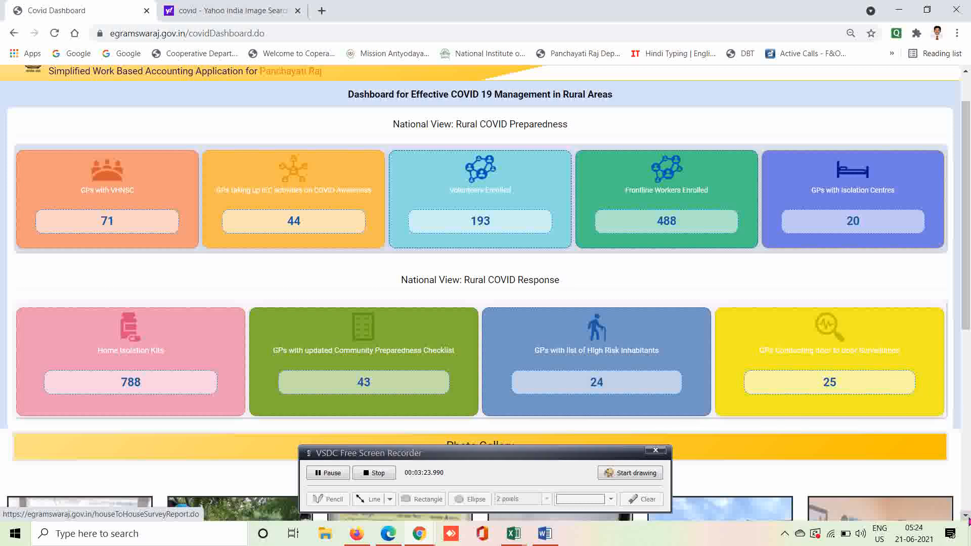
Scroll the COVID dashboard to the bottom to show Photo Gallery, Reports and Supporting Documents.
left_click(966, 511)
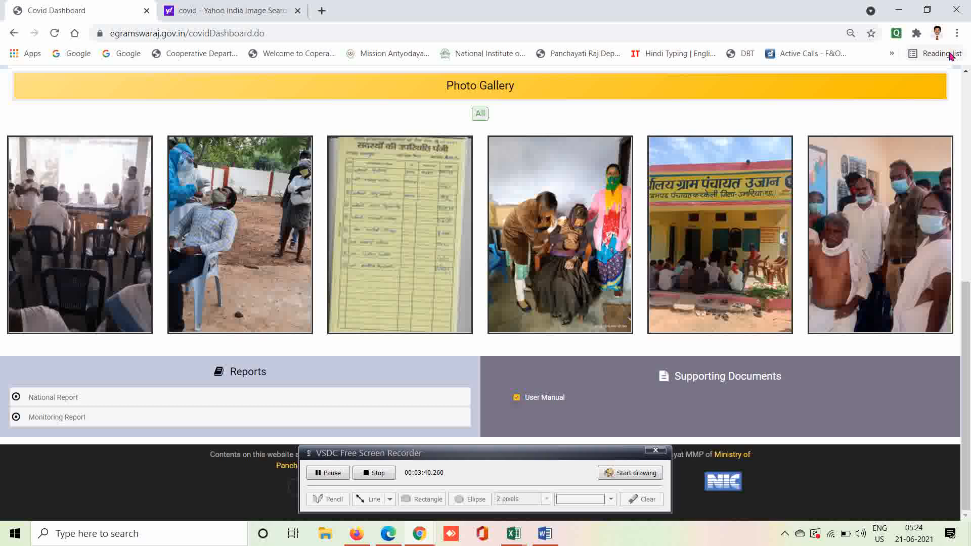
left_click(966, 74)
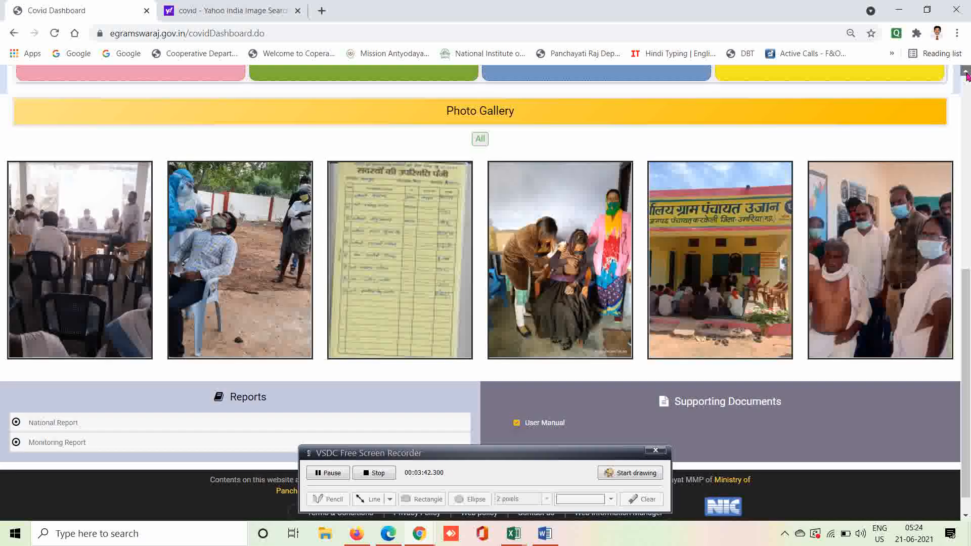
left_click(965, 73)
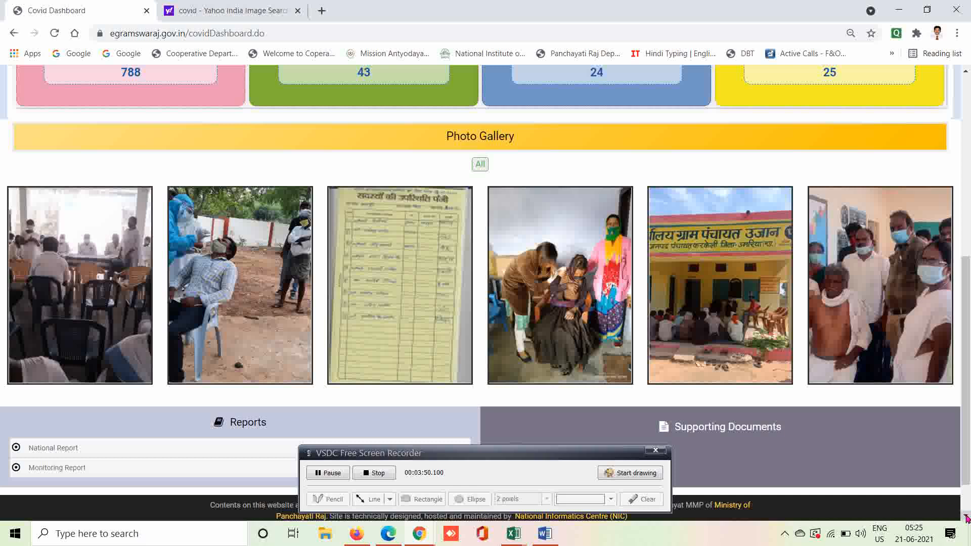
left_click(965, 515)
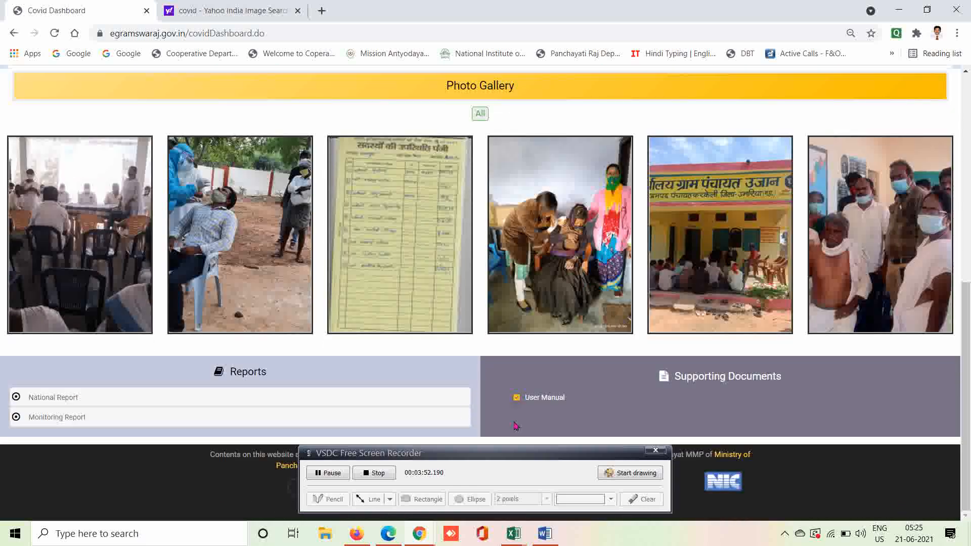
Download the User Manual .docx from Supporting Documents and open it in Word.
left_click(548, 399)
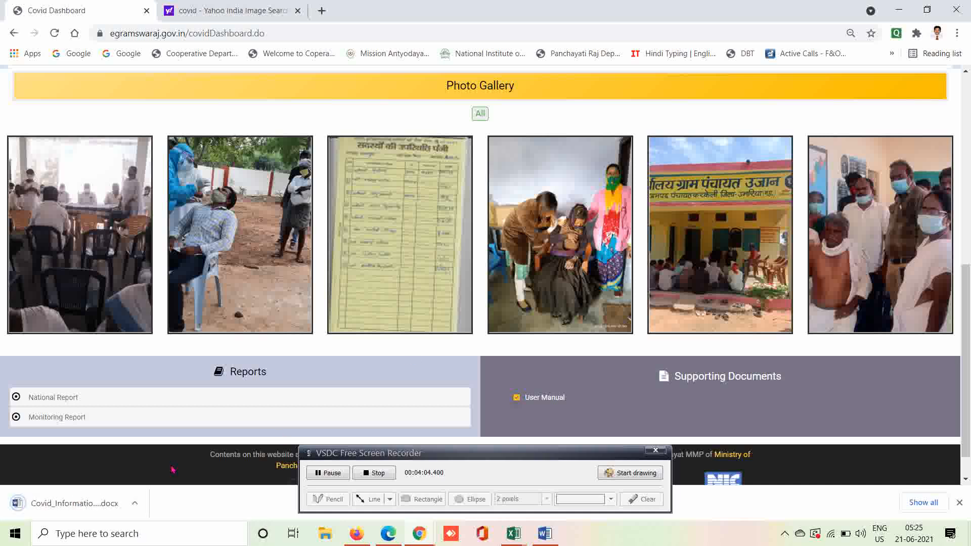
left_click(81, 506)
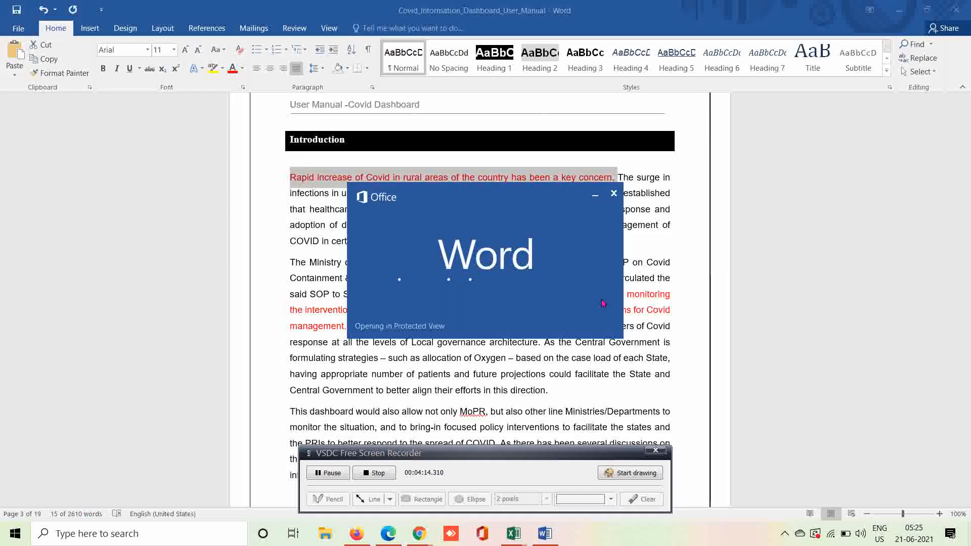
View the Covid dashboard user manual's Introduction page in Word, then go back toward Chrome.
left_click(595, 201)
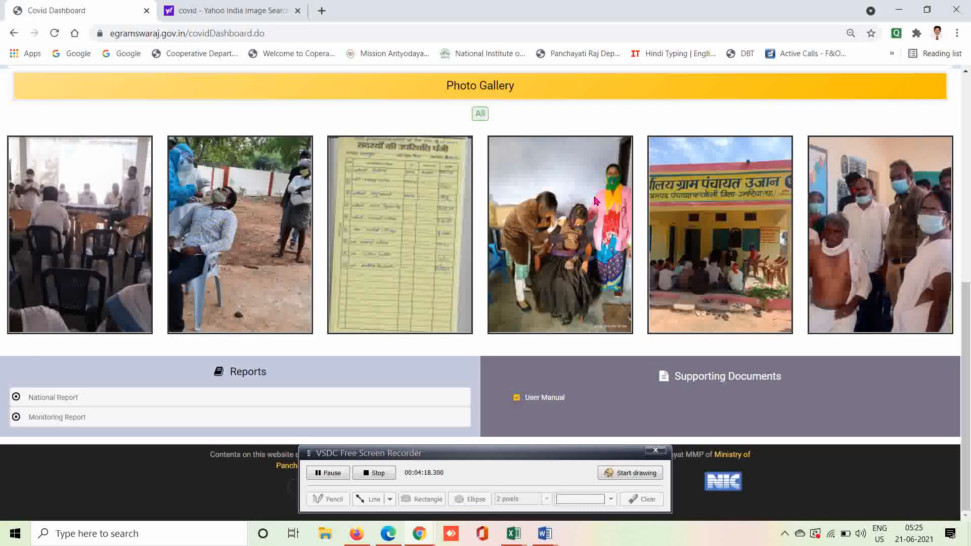
left_click(542, 537)
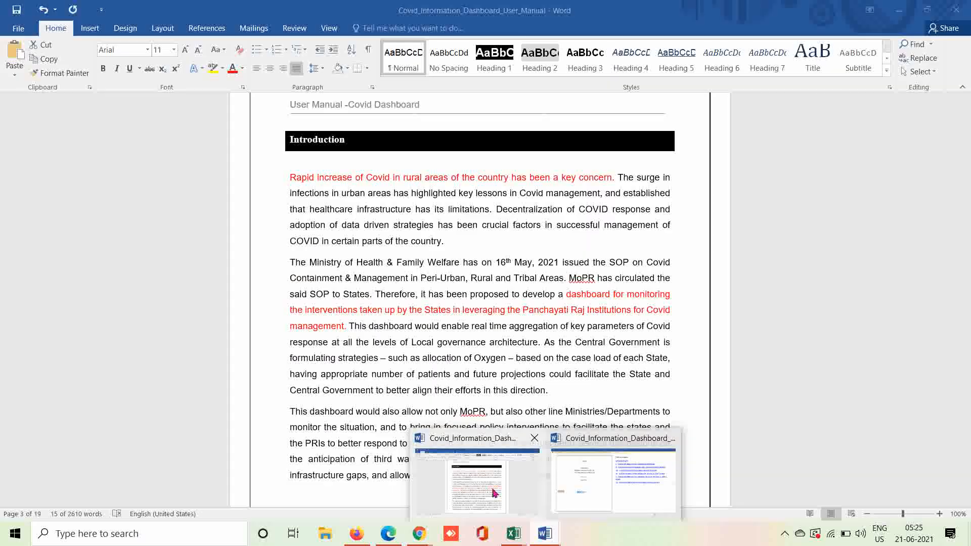
left_click(496, 493)
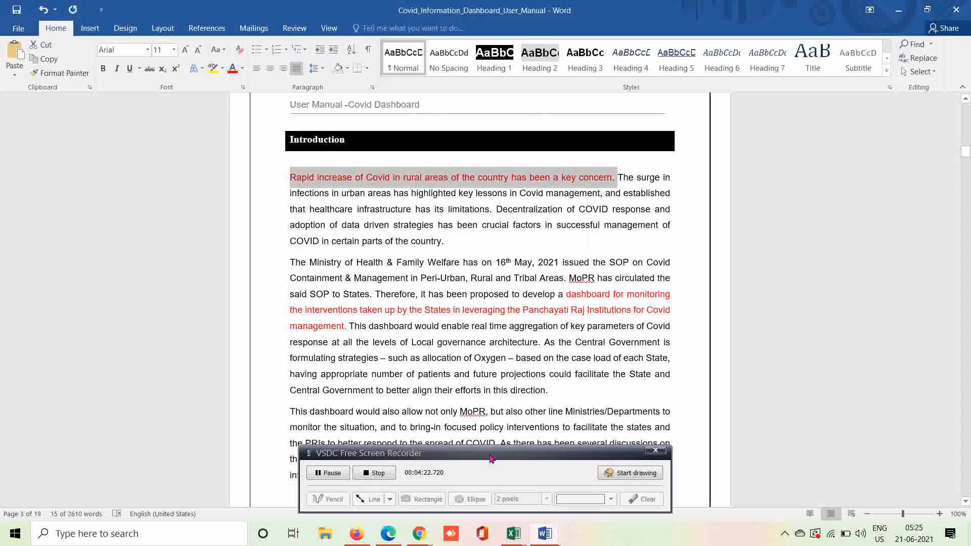
left_click(699, 247)
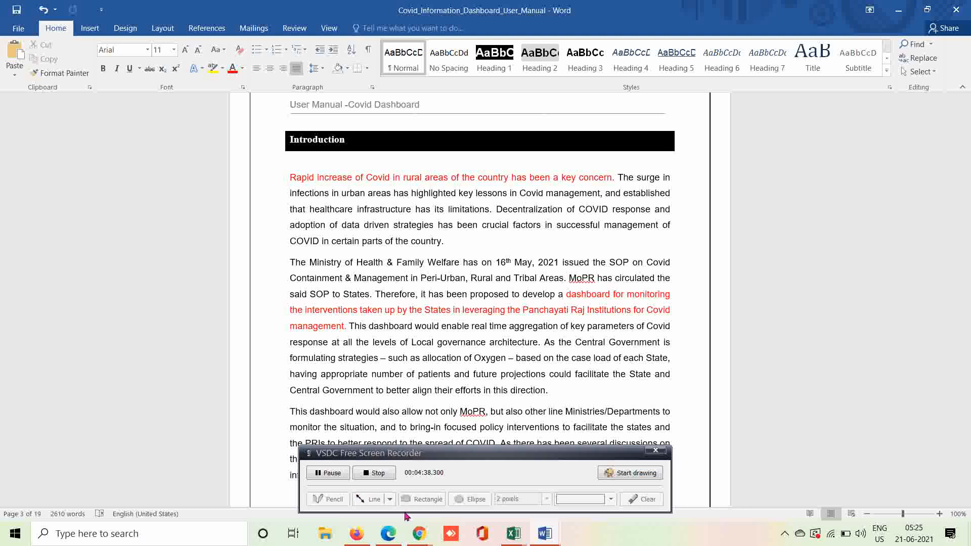
left_click(420, 534)
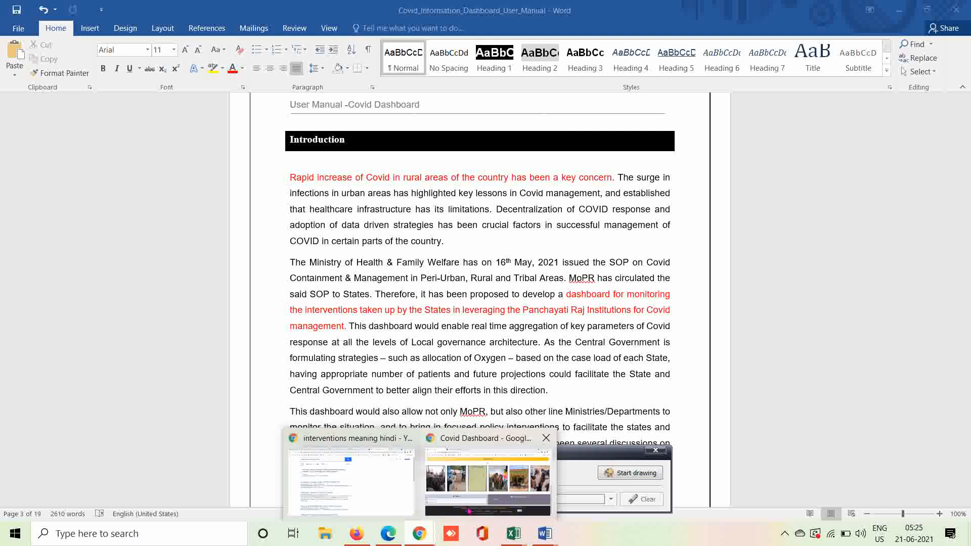
Return to the Covid Dashboard browser window and scroll up to the national preparedness figures.
mouse_move(488, 478)
left_click(469, 510)
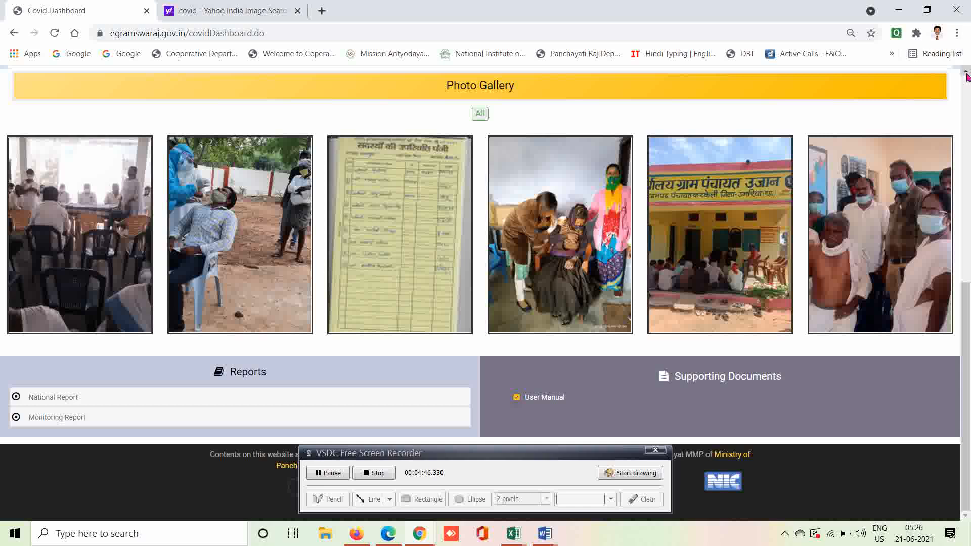
scroll(966, 76, "up", 4)
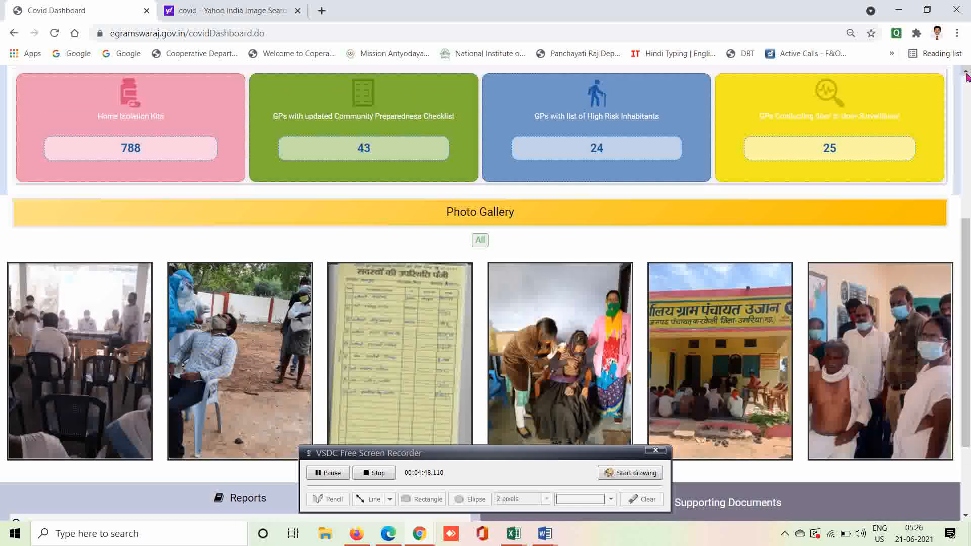
scroll(967, 76, "up", 5)
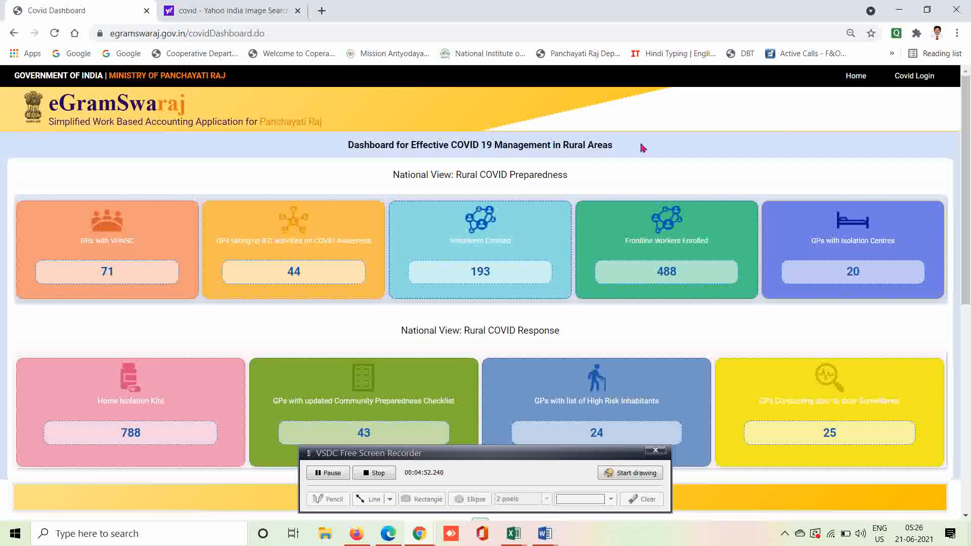
Log in to the Covid section by entering the displayed captcha characters.
left_click(914, 80)
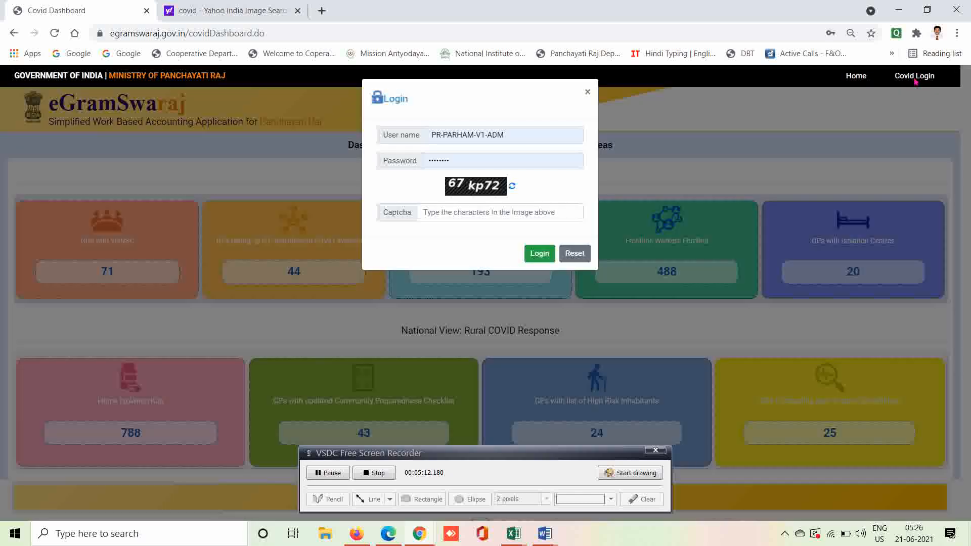
left_click(463, 215)
type("6")
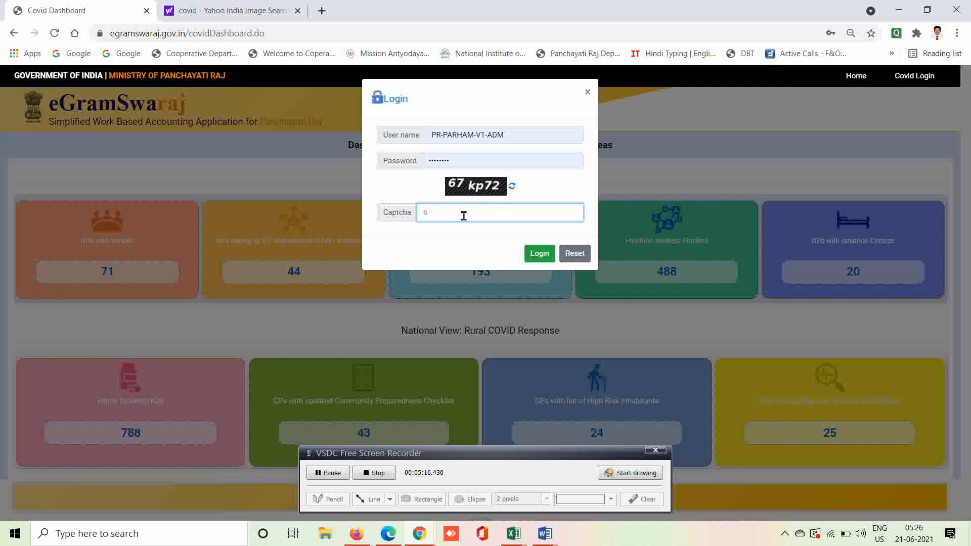
type("7kp72")
left_click(537, 254)
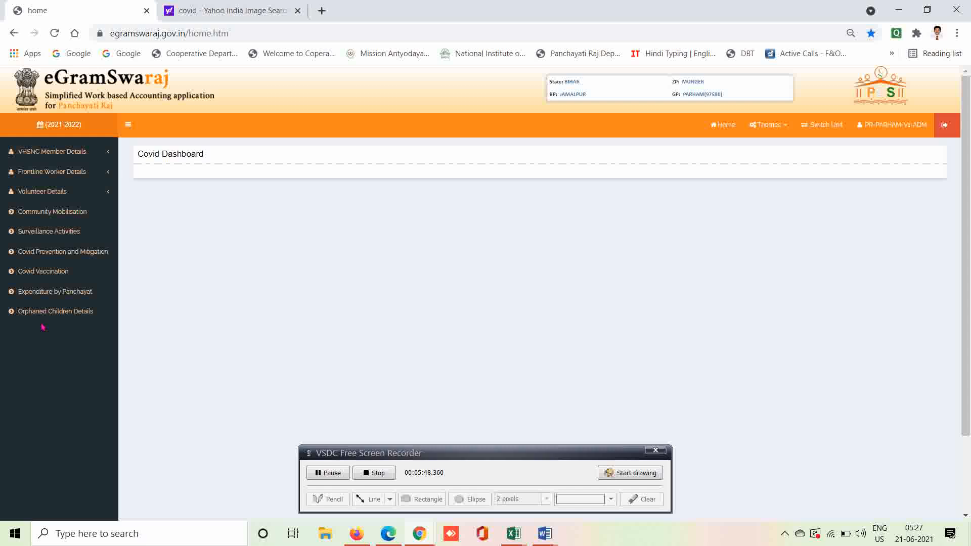
Expand VHSNC Member Details in the sidebar and open its Add form.
left_click(58, 154)
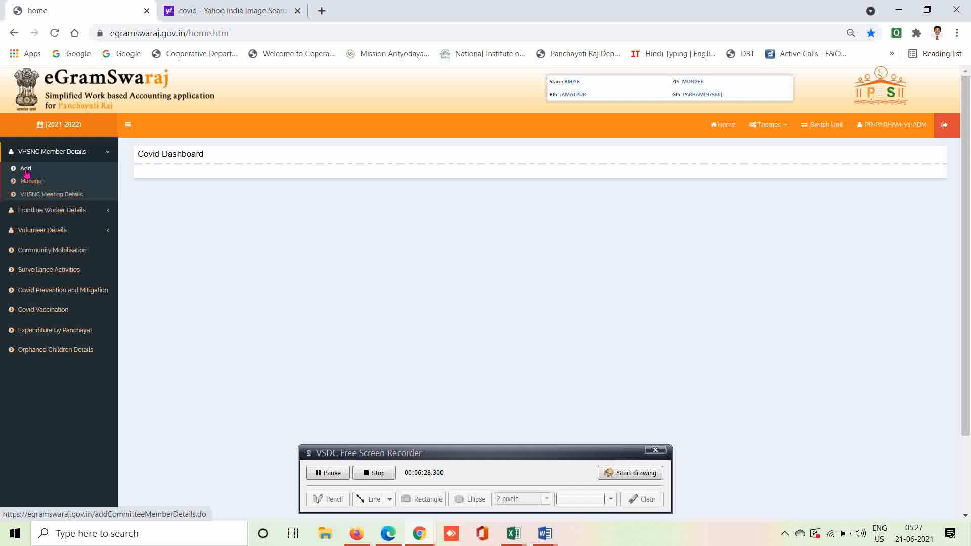
left_click(26, 169)
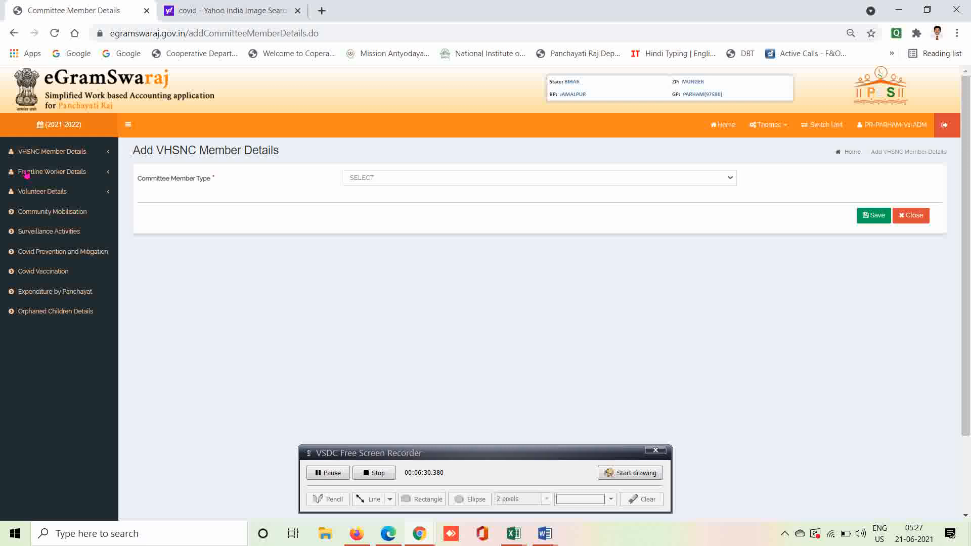
Open the Committee Member Type dropdown to see its three member type options.
left_click(414, 179)
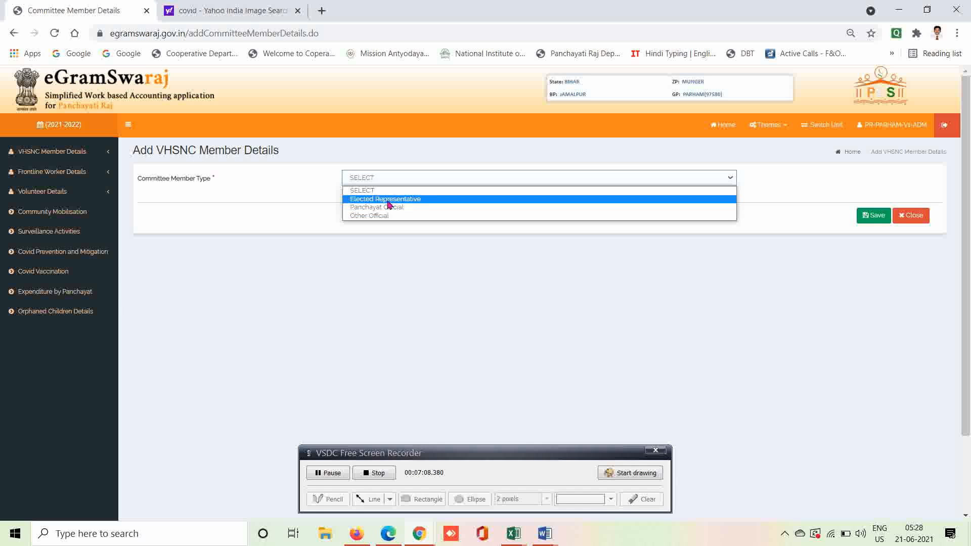
Choose Elected Representative as Committee Member Type to load the Panch, Ward Member and Mukhiya list.
left_click(388, 200)
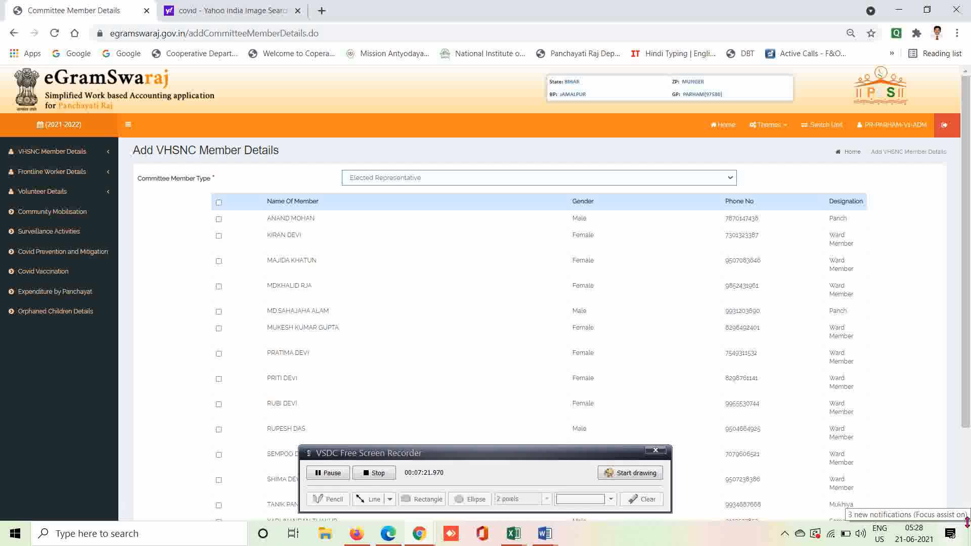
Scroll the member list, then tick and clear select-all so no one is selected.
left_click(965, 516)
left_click(965, 516)
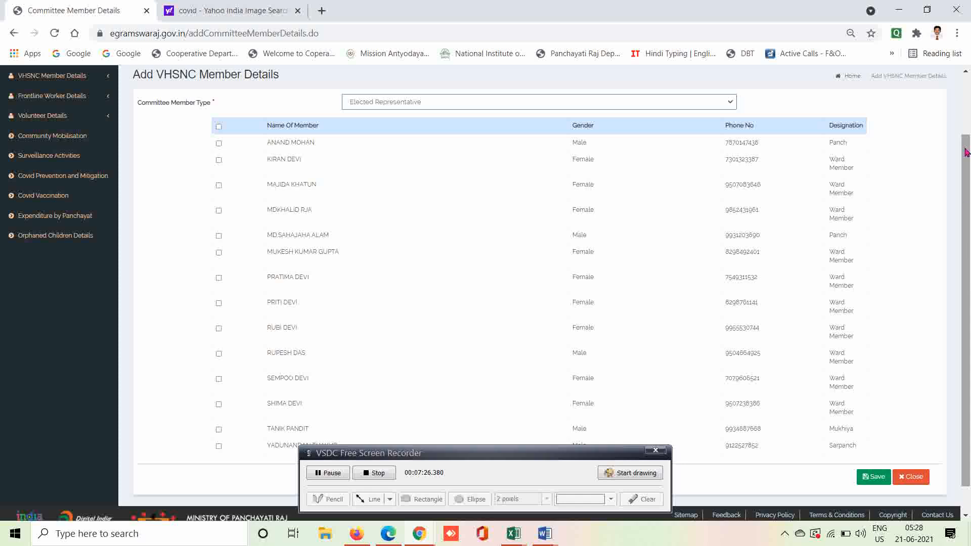
left_click(966, 73)
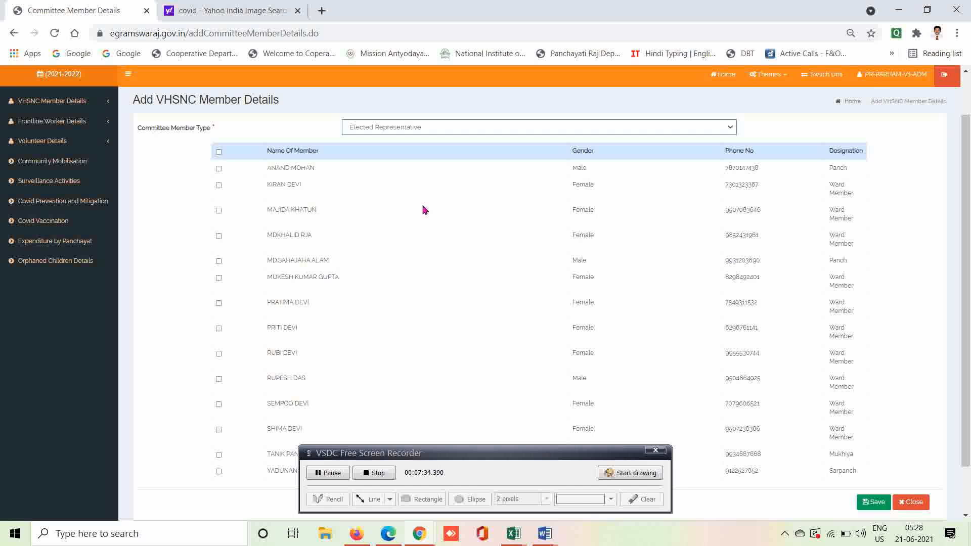
left_click(218, 152)
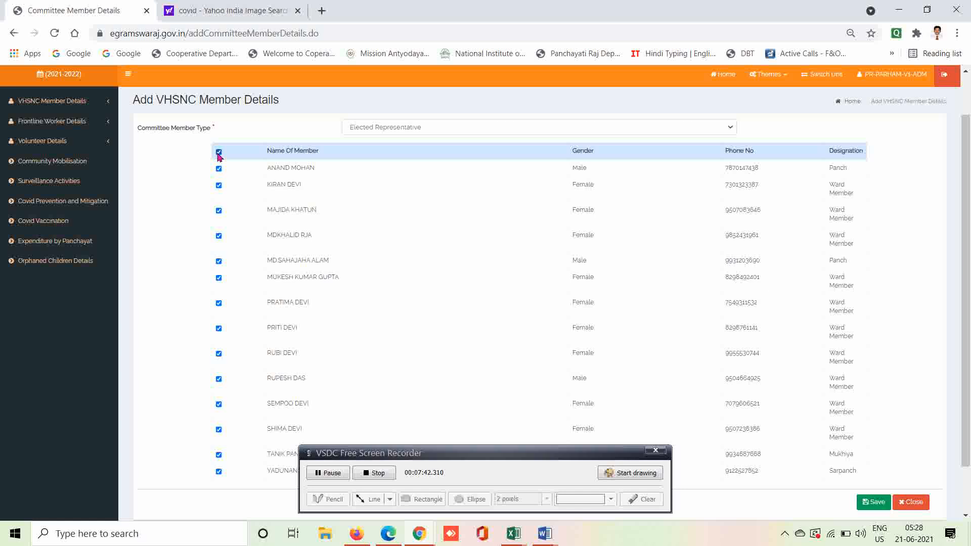
left_click(219, 152)
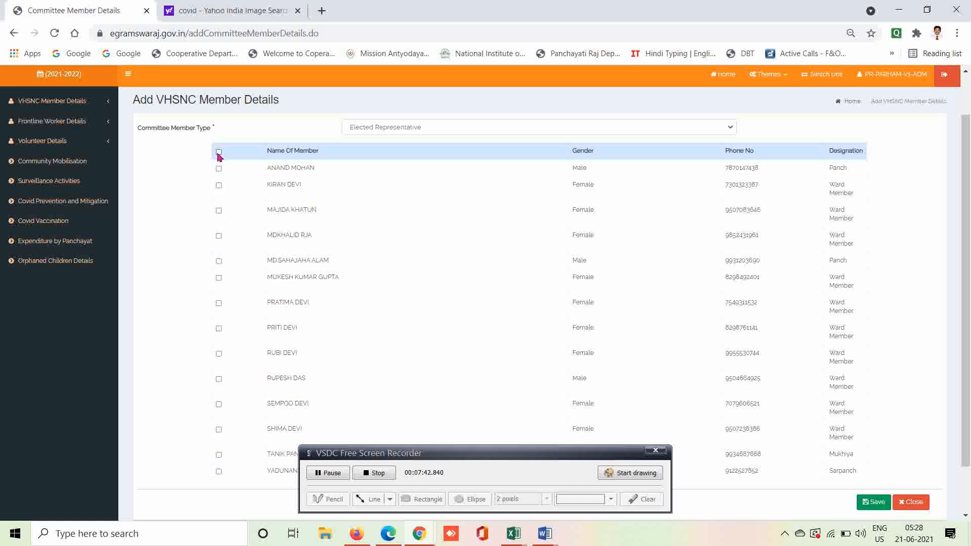
Tick the 2nd, 4th, 5th (Panch), 8th, 10th and 11th representatives as VHSNC members.
left_click(219, 186)
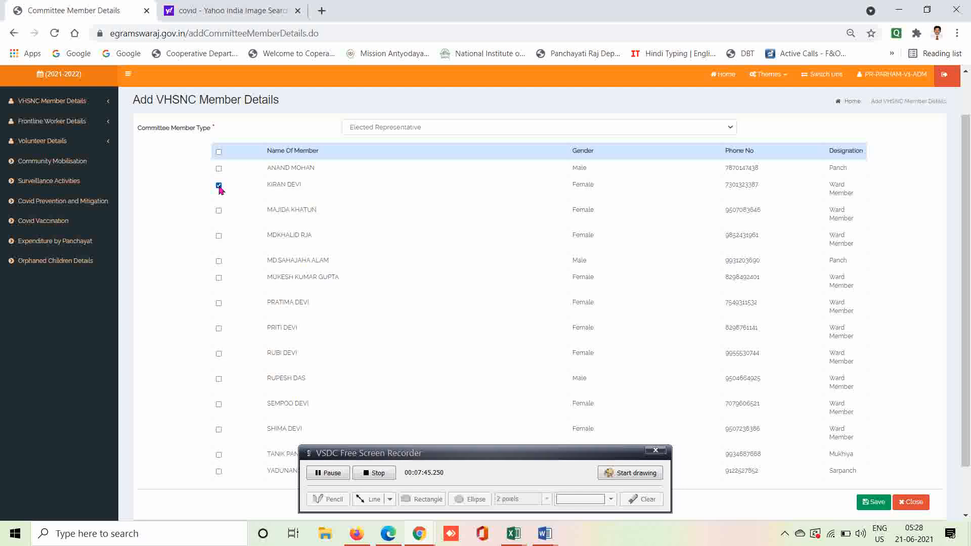
left_click(219, 236)
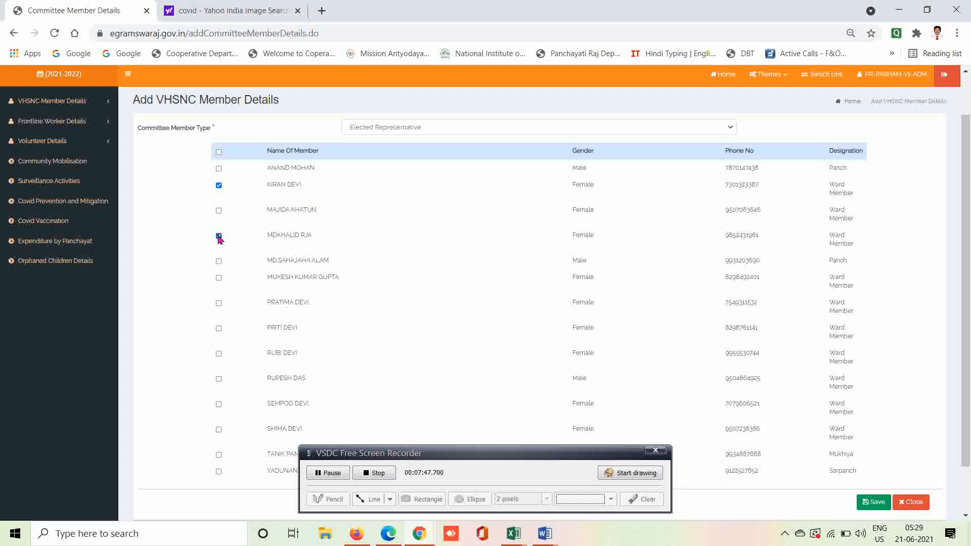
left_click(219, 262)
left_click(219, 328)
left_click(219, 379)
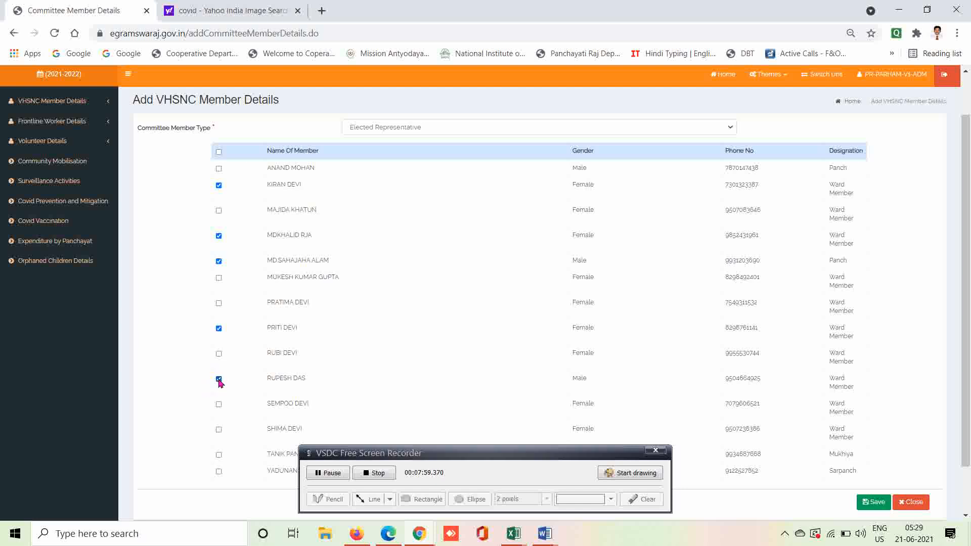
left_click(219, 405)
Expand the Committee Member Type dropdown on the VHSNC form to list its options.
left_click(393, 130)
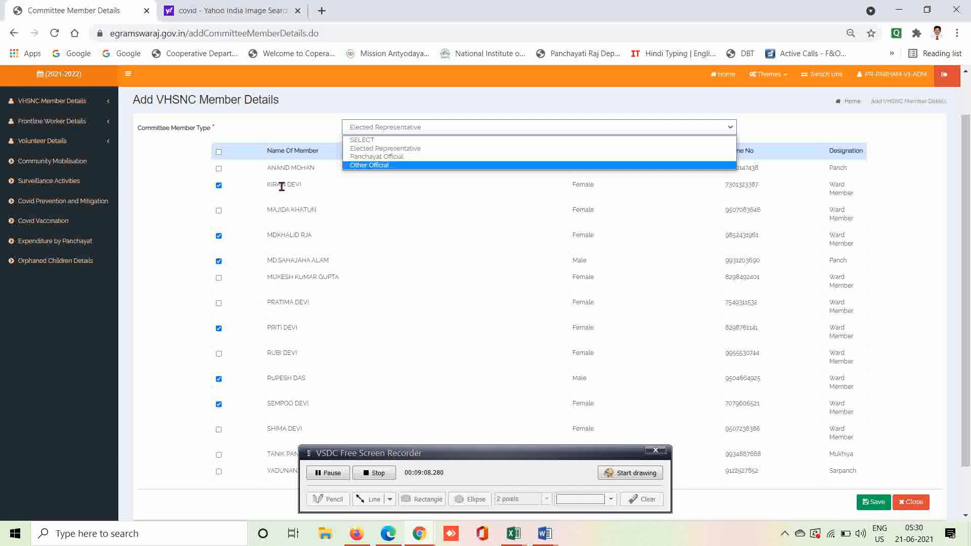
Change Committee Member Type to Panchayat Official and acknowledge the alert about adding Panchayat officials.
left_click(371, 157)
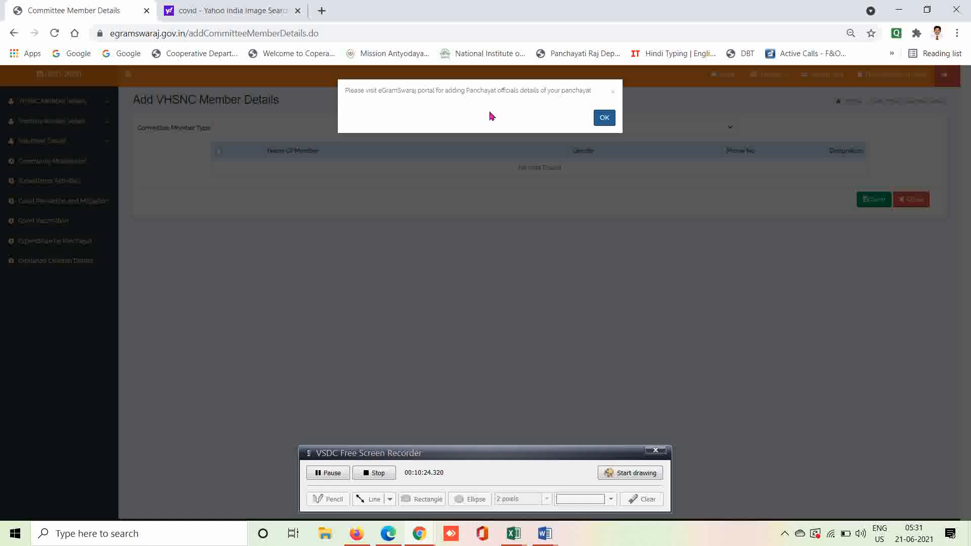
left_click(604, 117)
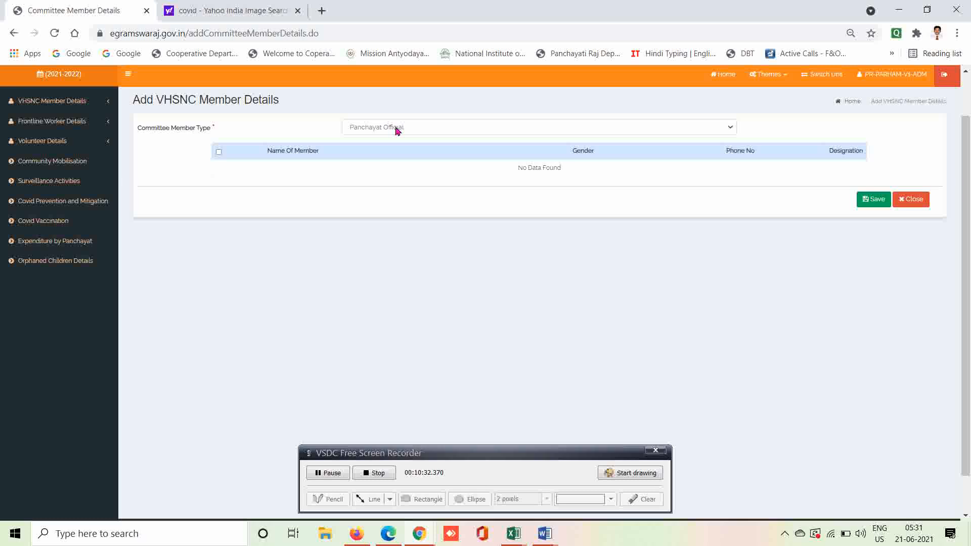
Choose Other Official as the member type and enter the member's full name.
left_click(396, 128)
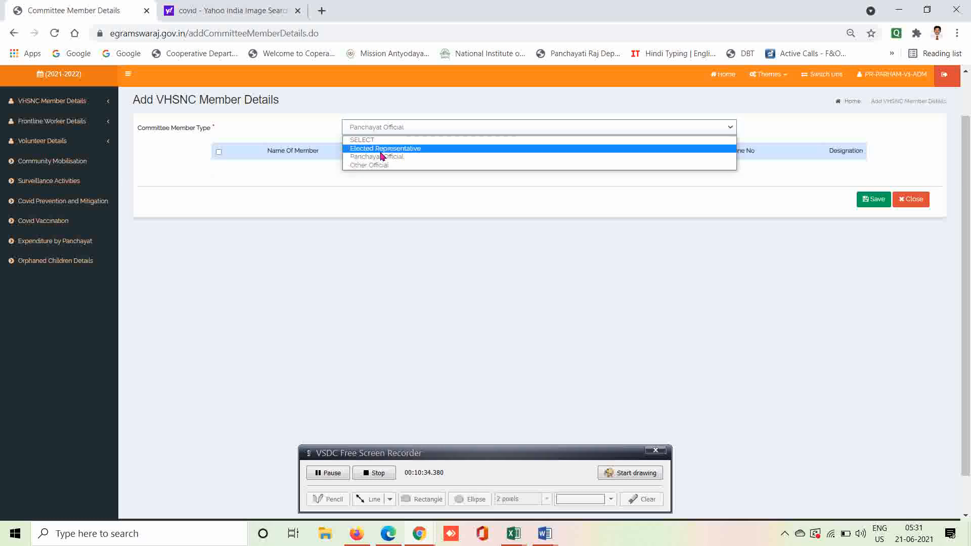
left_click(379, 167)
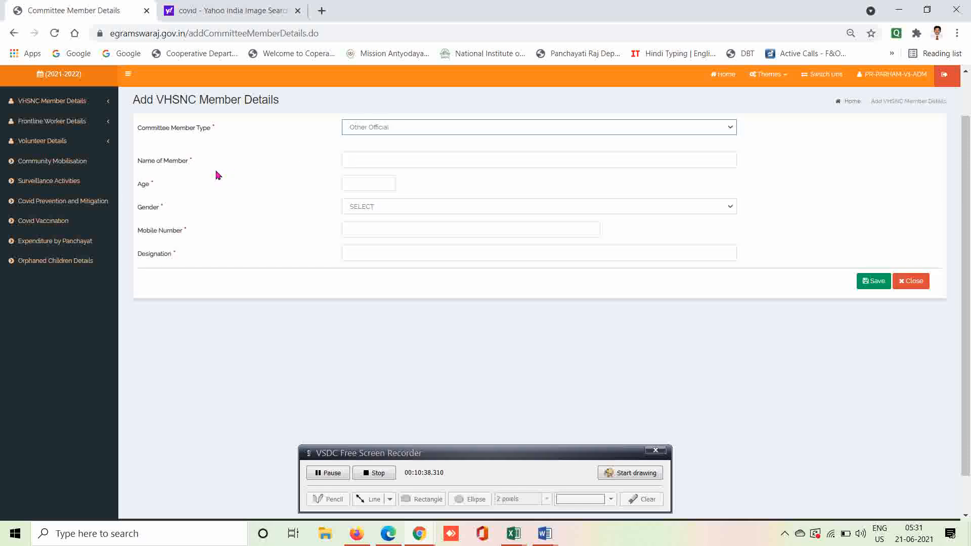
left_click(371, 163)
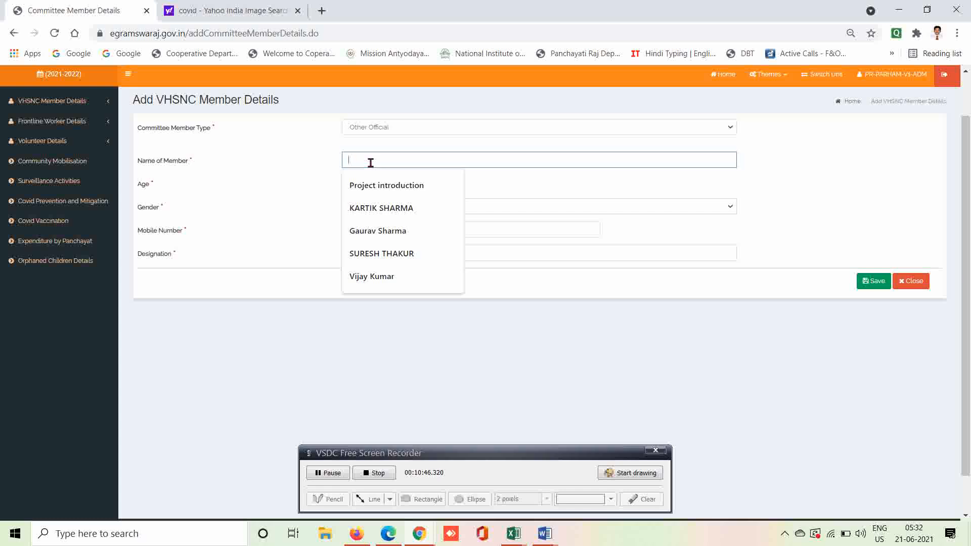
left_click(273, 165)
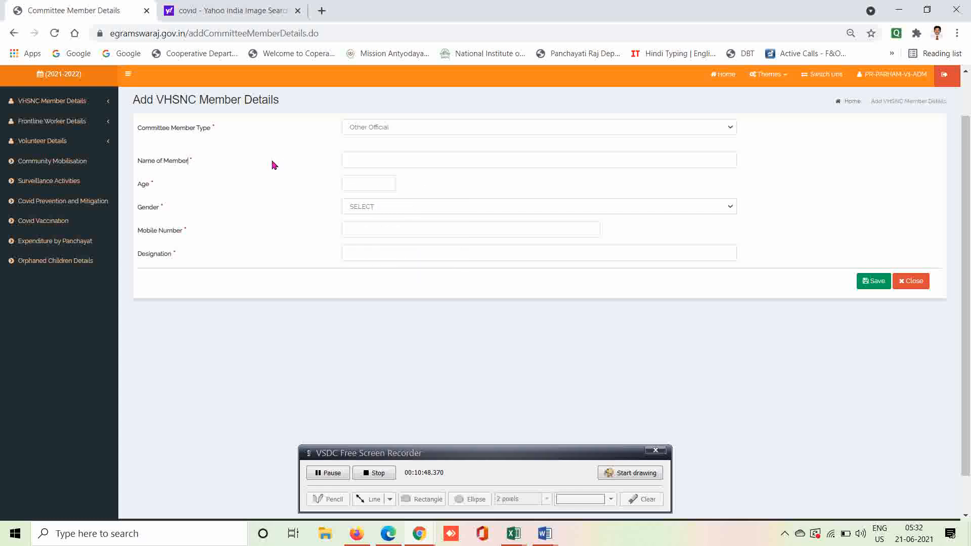
left_click(367, 162)
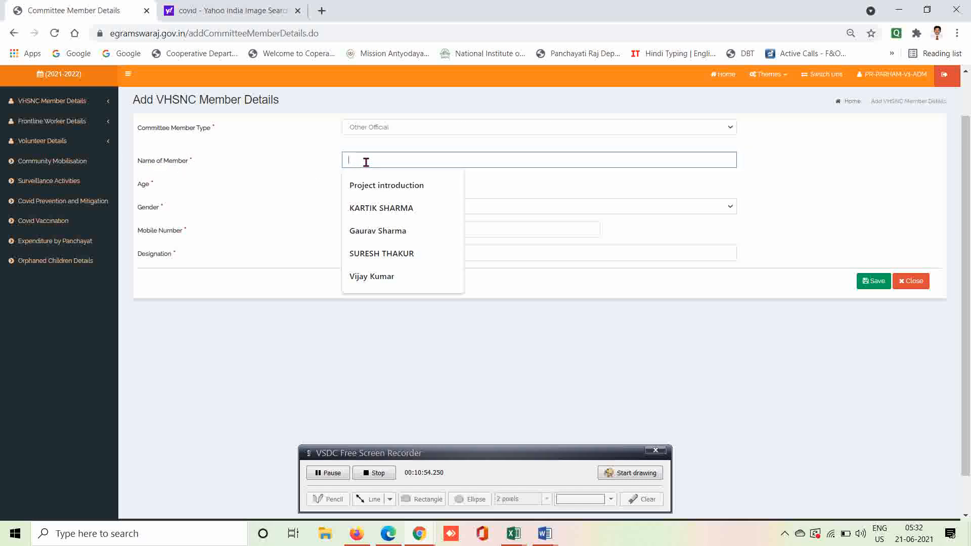
type("Rajee")
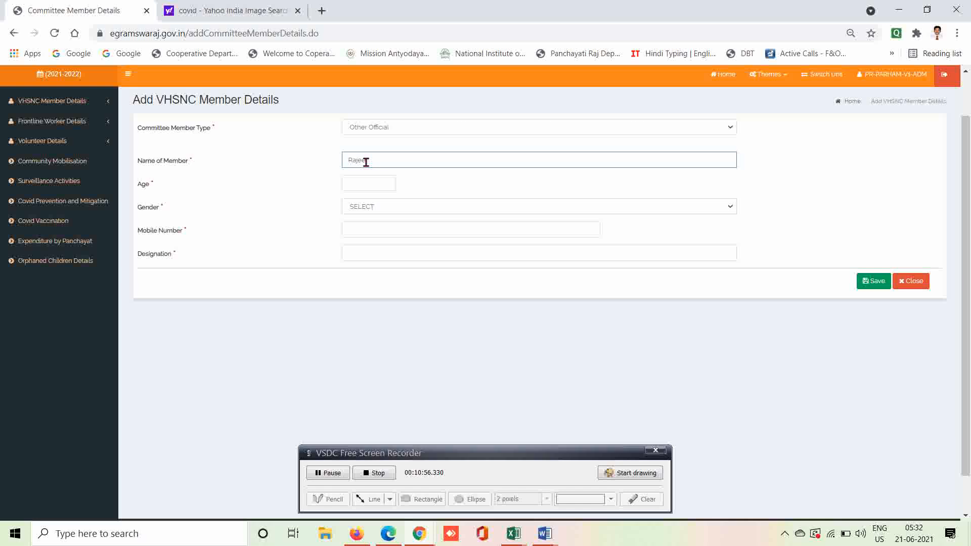
key("BackSpace")
key("BackSpace")
key("BackSpace")
key("BackSpace")
key("BackSpace")
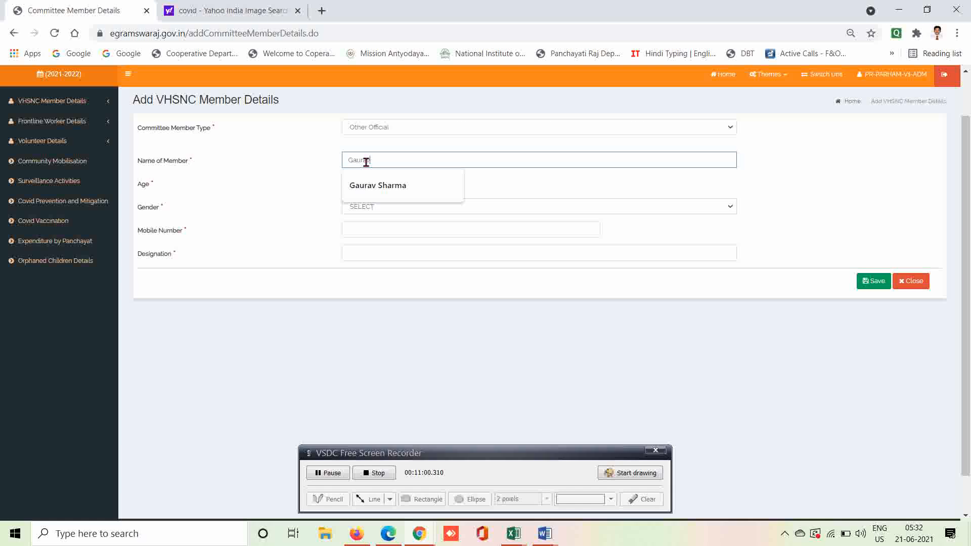
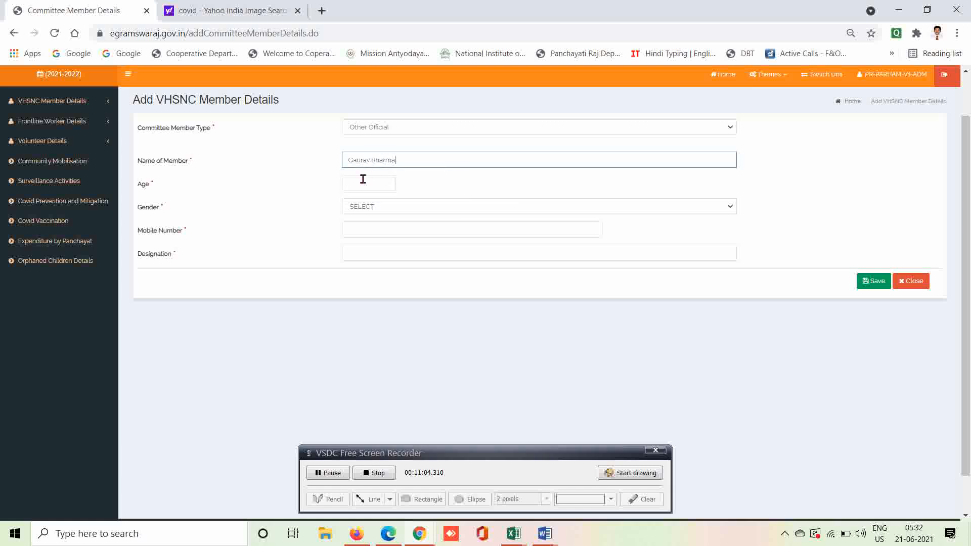
Enter age 32 and gender Male, leaving mobile number and designation blank.
left_click(362, 178)
type("32")
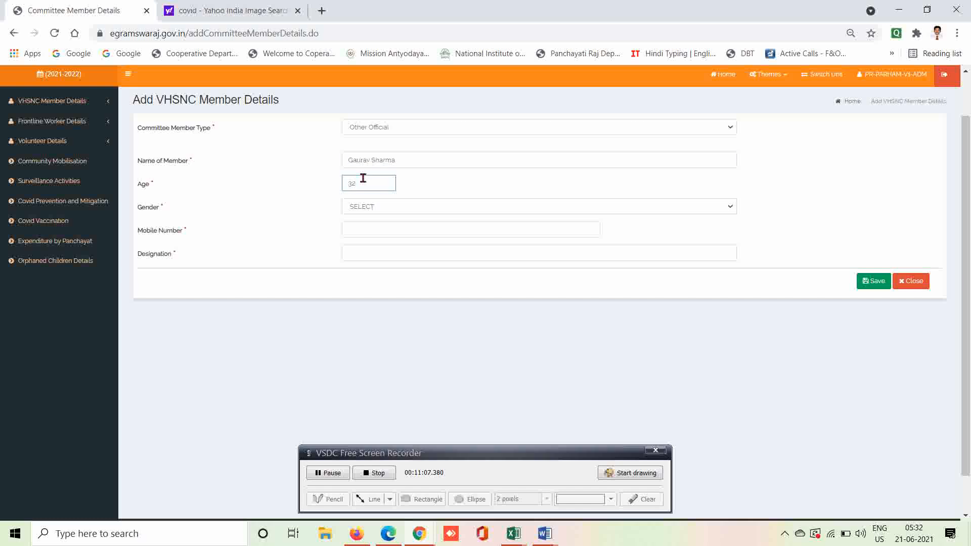
left_click(374, 207)
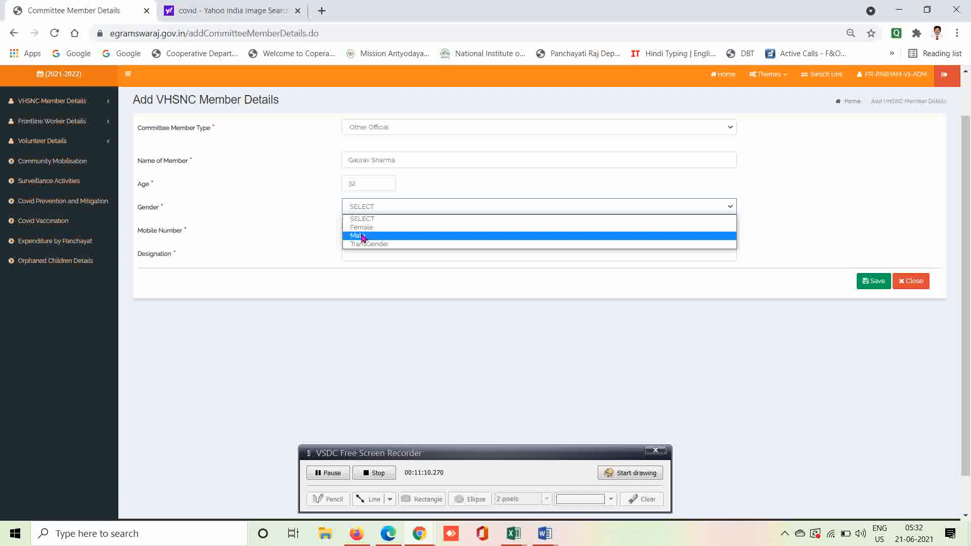
left_click(362, 236)
left_click(370, 228)
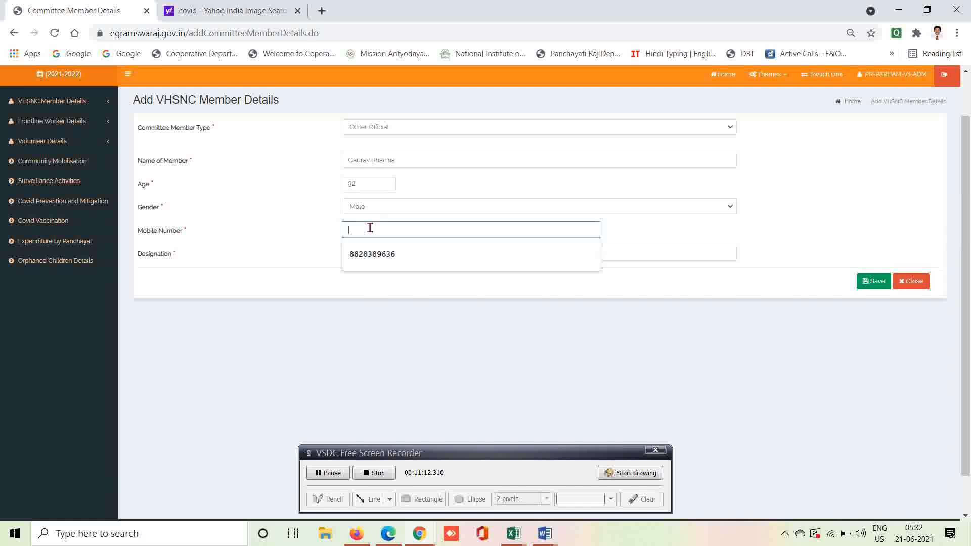
left_click(320, 248)
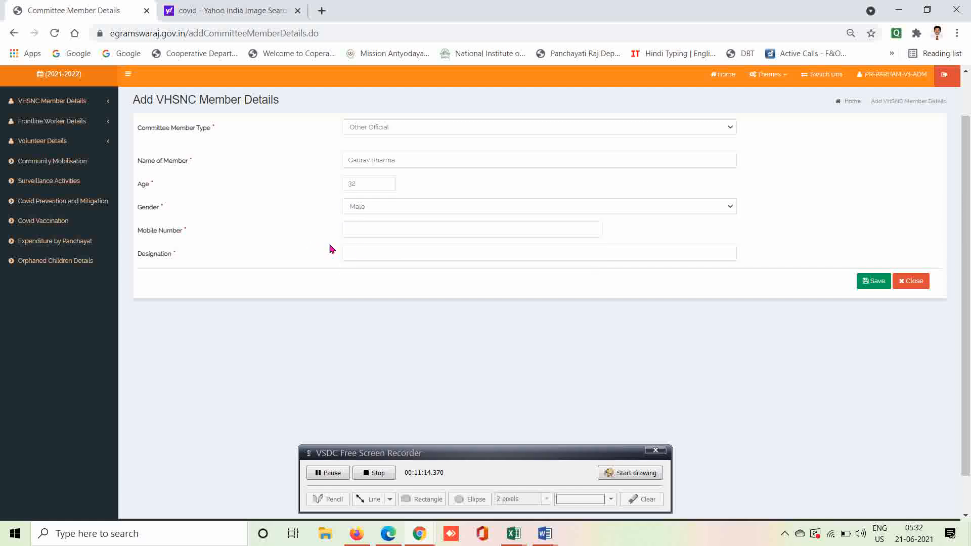
left_click(368, 252)
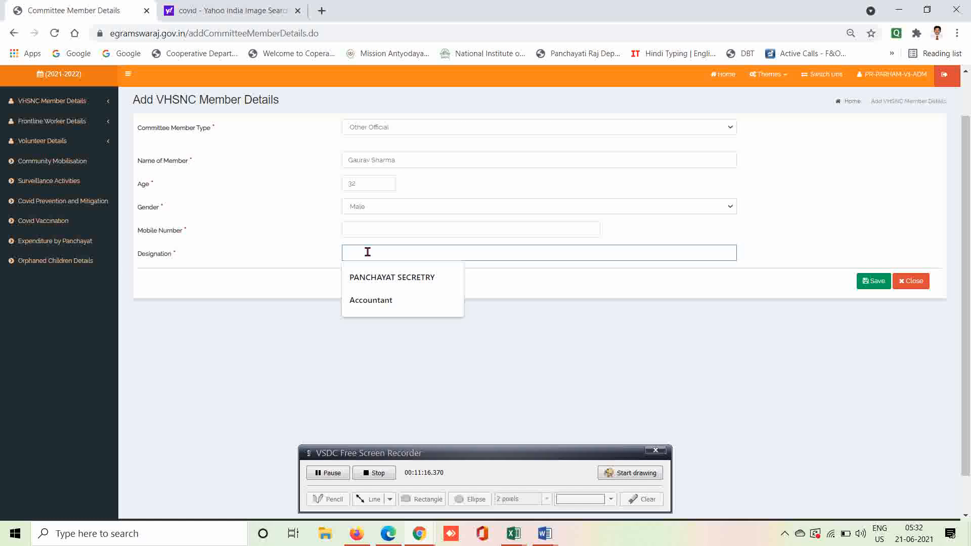
left_click(287, 252)
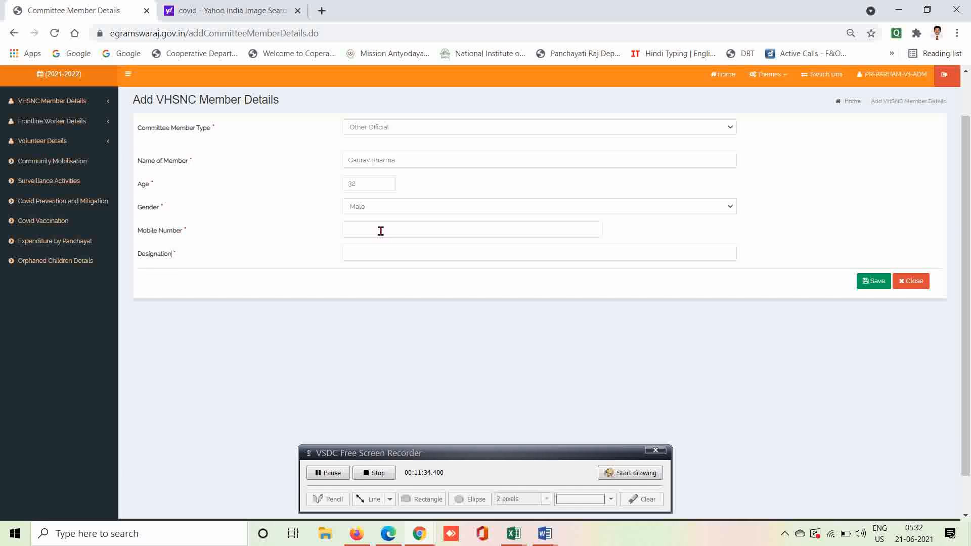
left_click(392, 130)
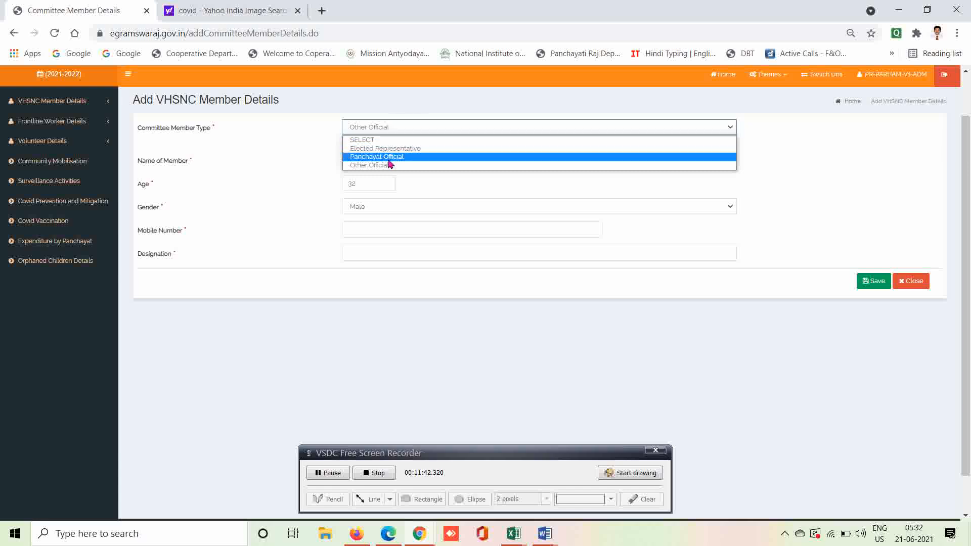
left_click(306, 161)
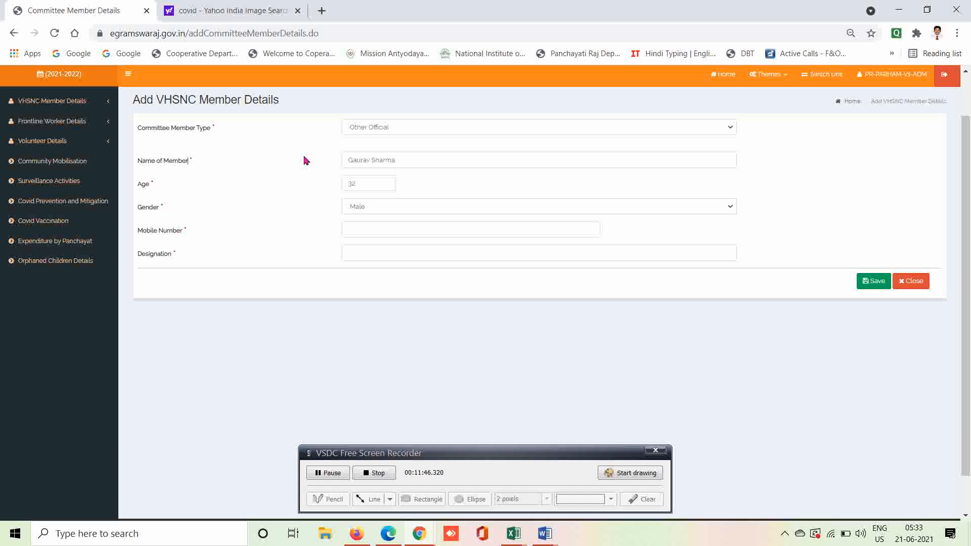
left_click(395, 129)
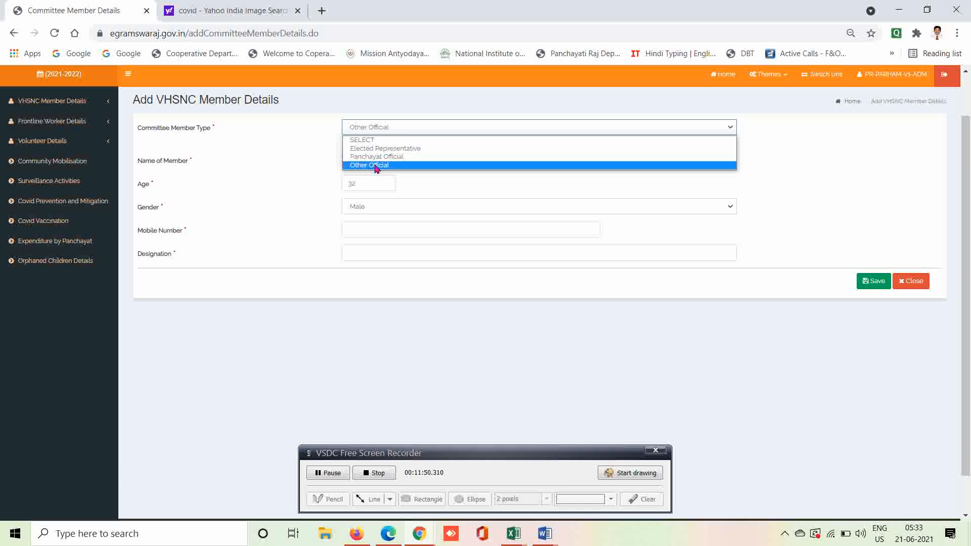
left_click(299, 177)
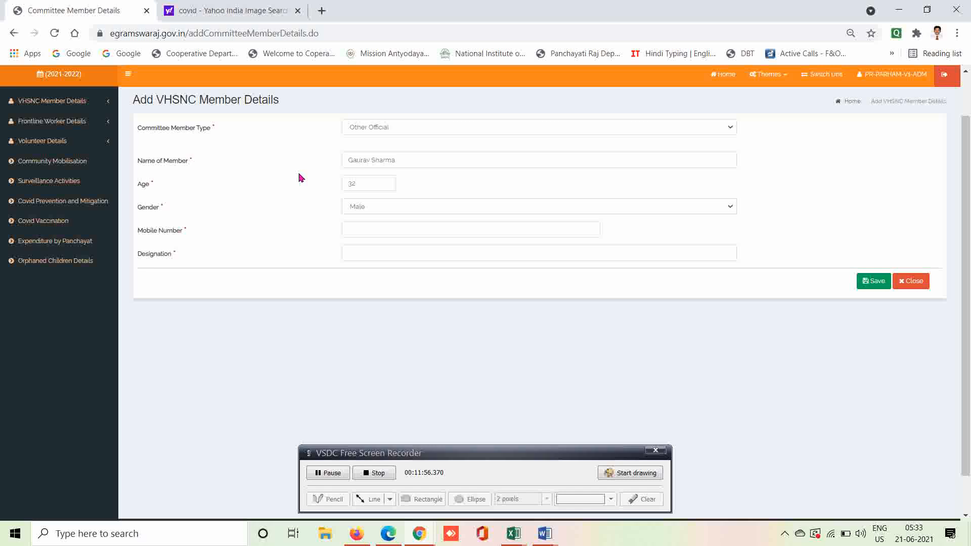
On Manage VHSNC Member Details, fetch Elected Representative members, which returns No Data Found.
left_click(56, 104)
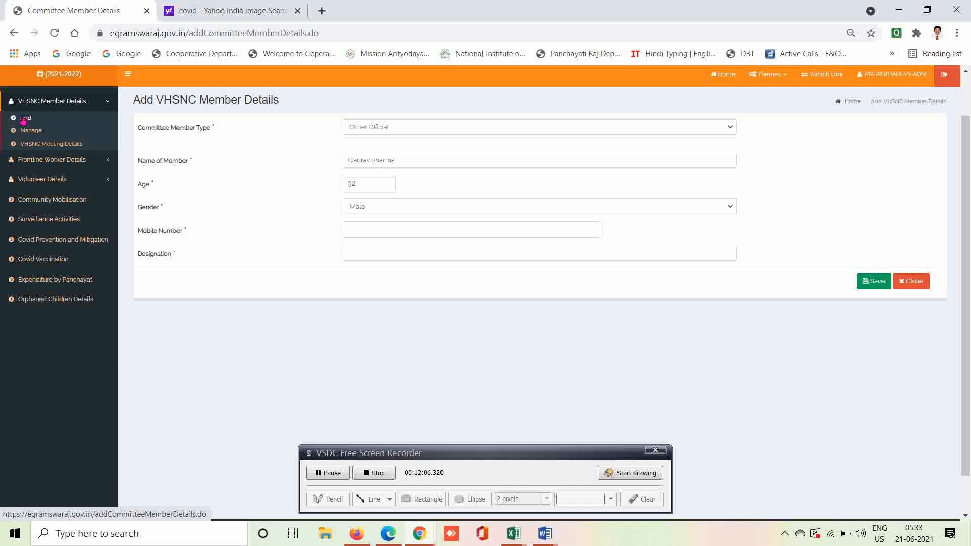
left_click(31, 132)
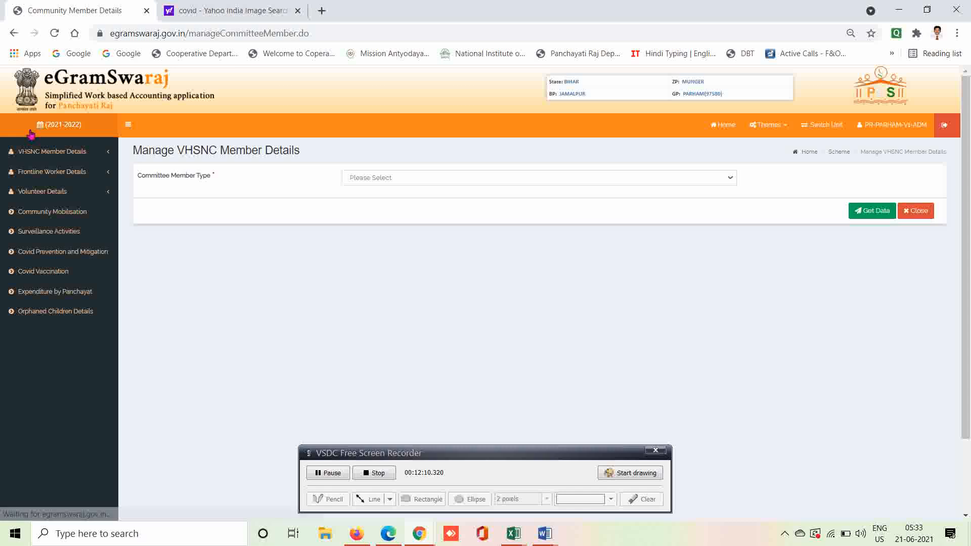
left_click(417, 180)
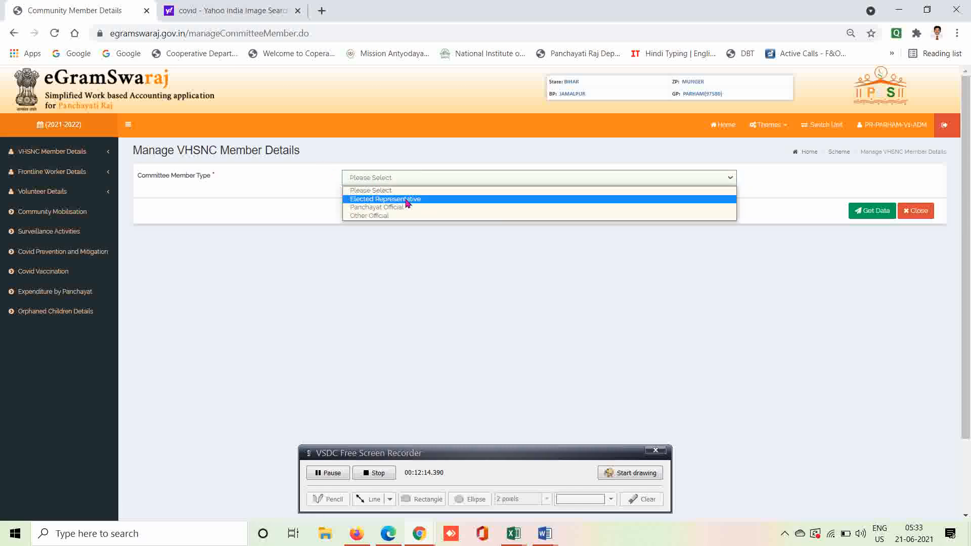
left_click(408, 200)
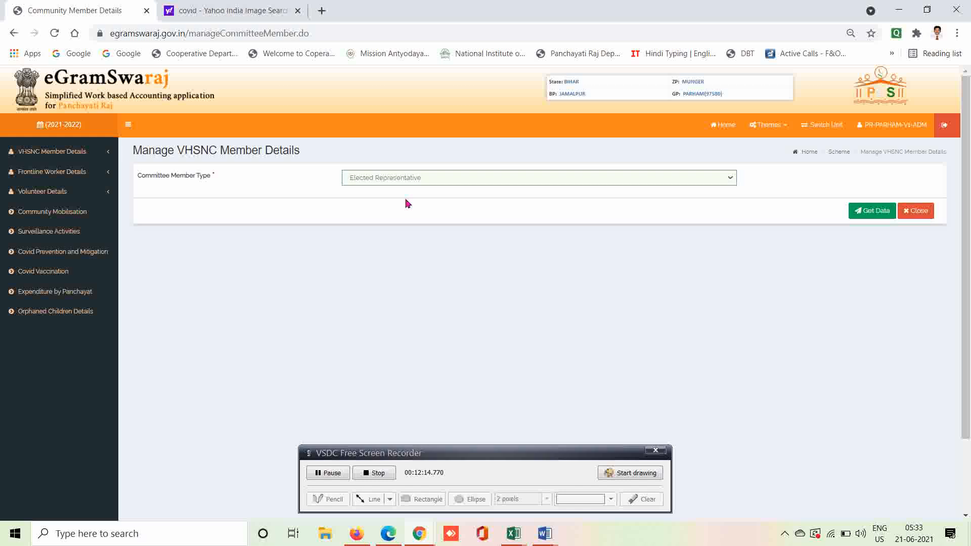
left_click(869, 214)
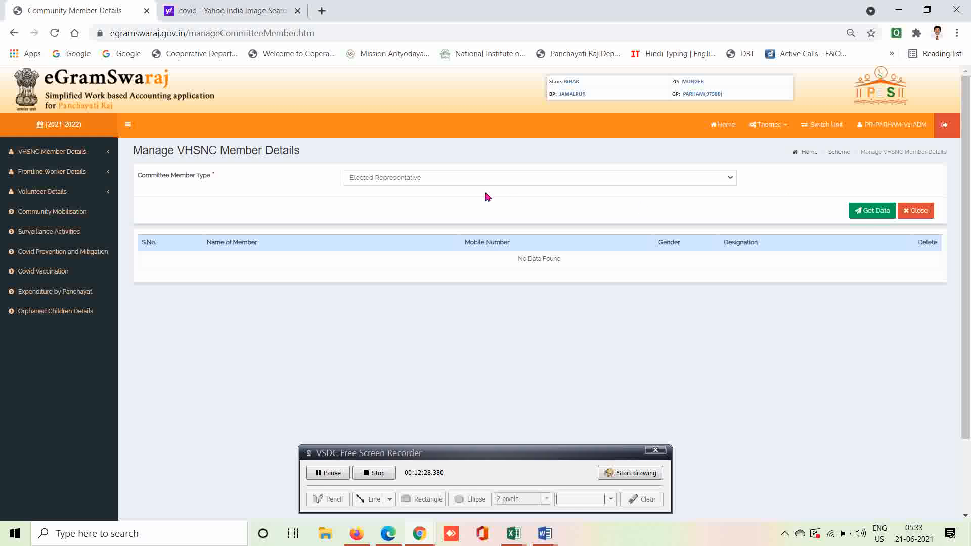
Go to the VHSNC Meeting Details page and list the available meeting dates.
left_click(75, 153)
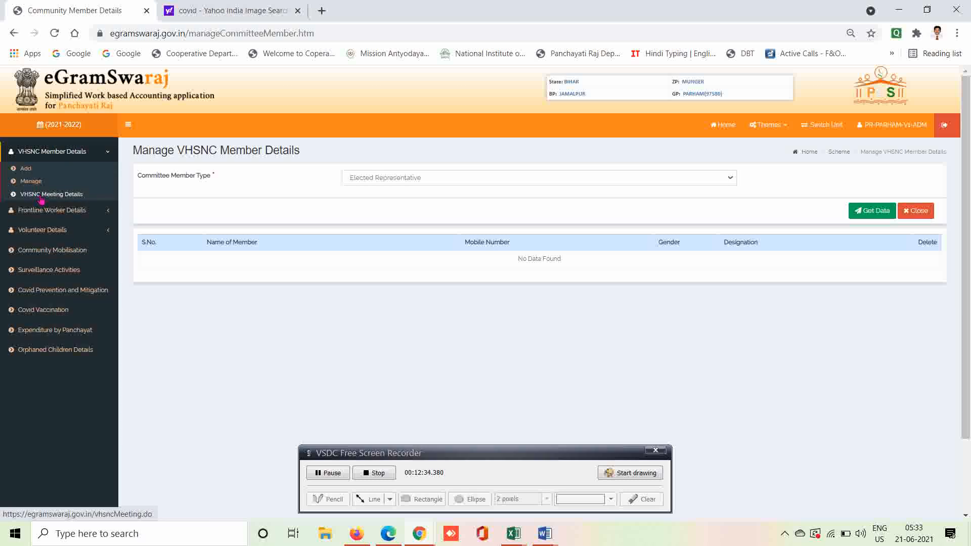
left_click(40, 196)
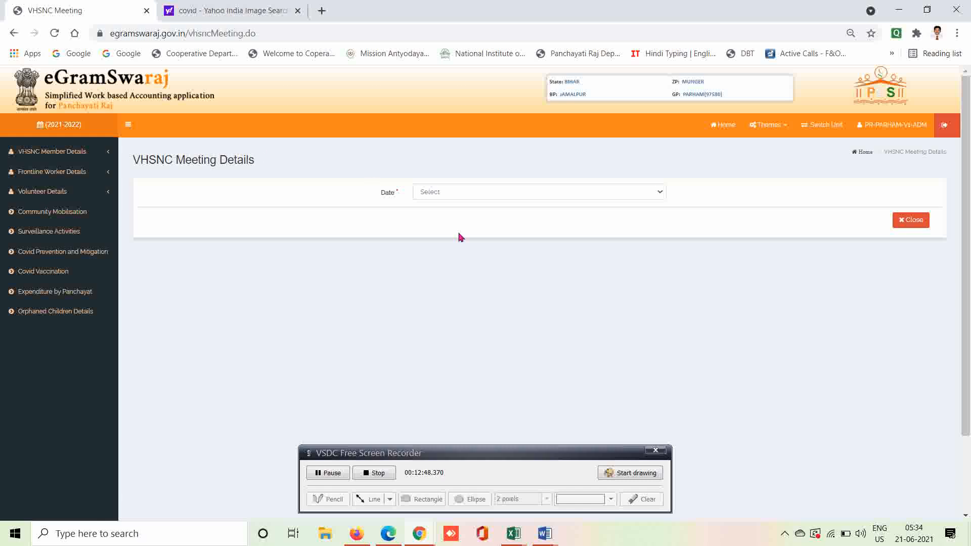
left_click(458, 191)
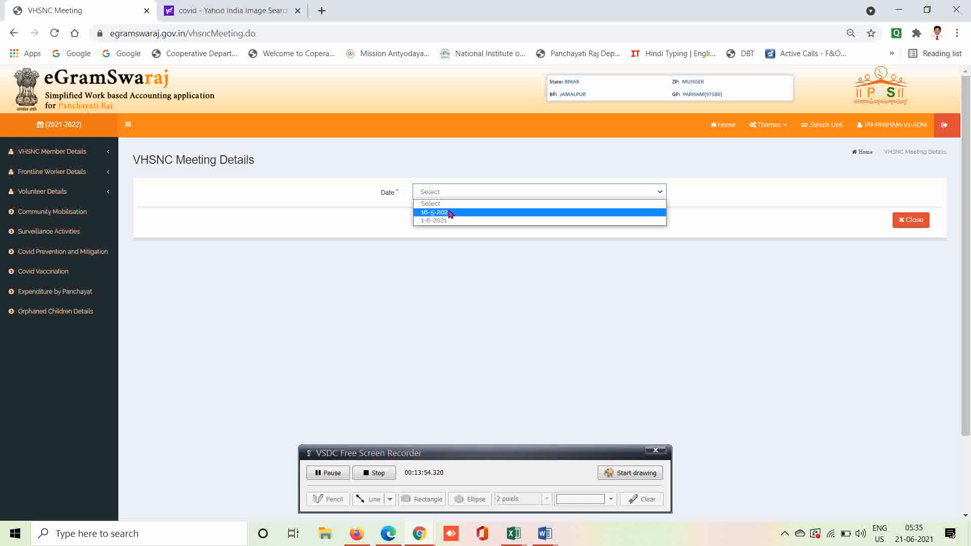
Pick meeting date 16-5-2021 and enter 10 as the total VHSNC meetings held.
left_click(435, 212)
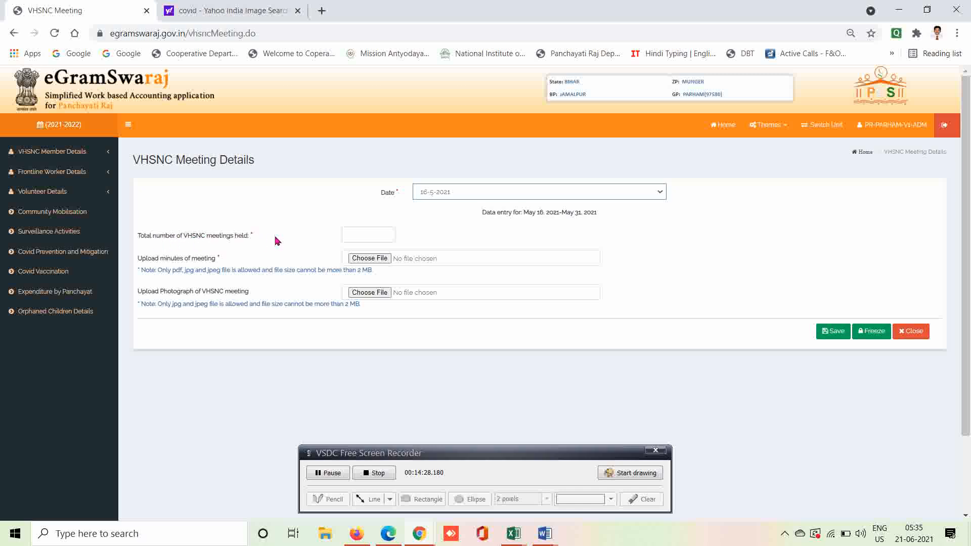
left_click(372, 234)
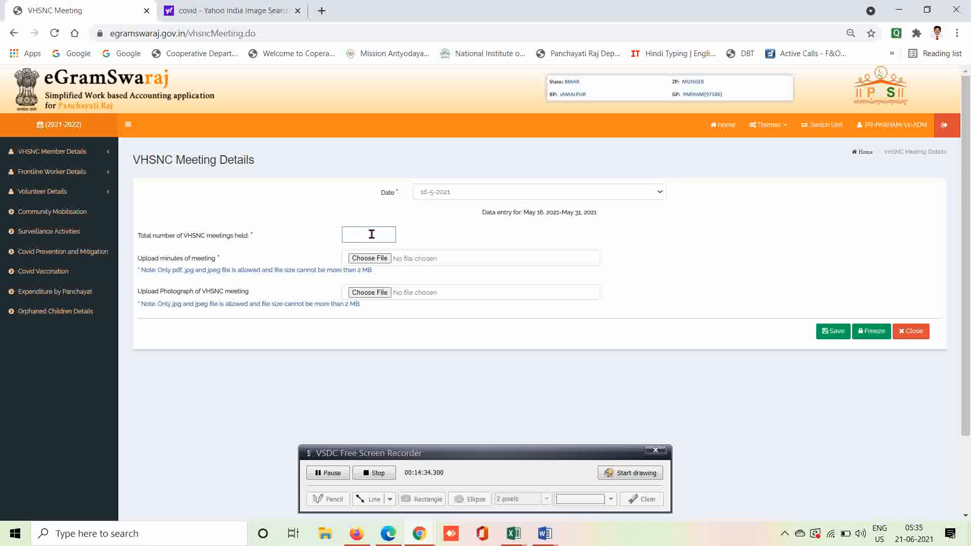
type("10")
left_click(418, 228)
Expand and collapse VHSNC Member Details, then expand Frontline Worker Details in the sidebar.
left_click(78, 154)
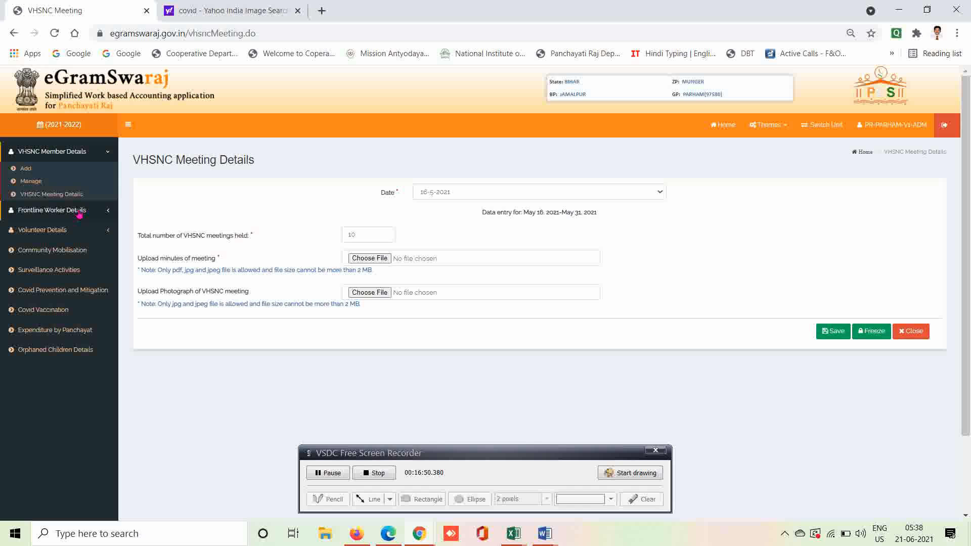
left_click(105, 154)
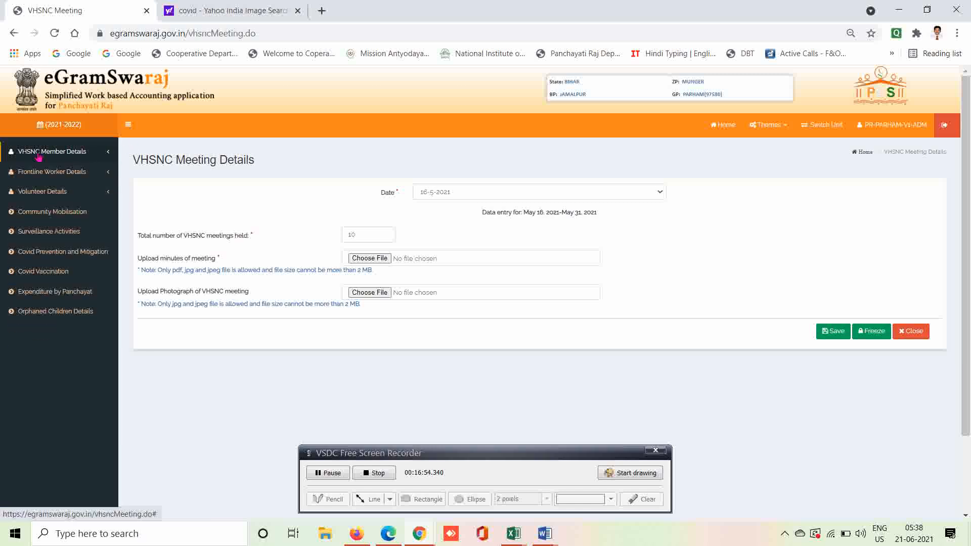
left_click(70, 177)
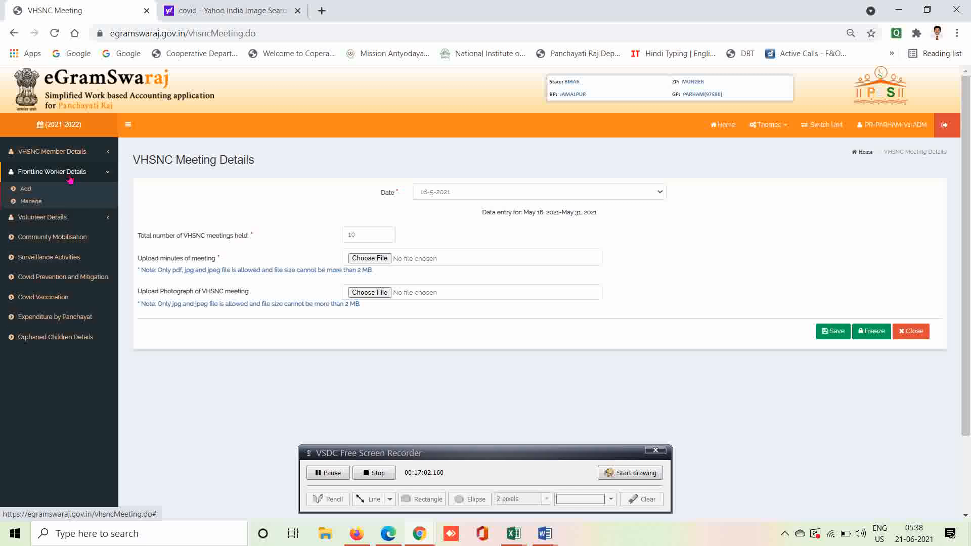
In Add Frontline Workers, choose Aganwadi Workers and enter the worker's and father/husband's names.
left_click(26, 190)
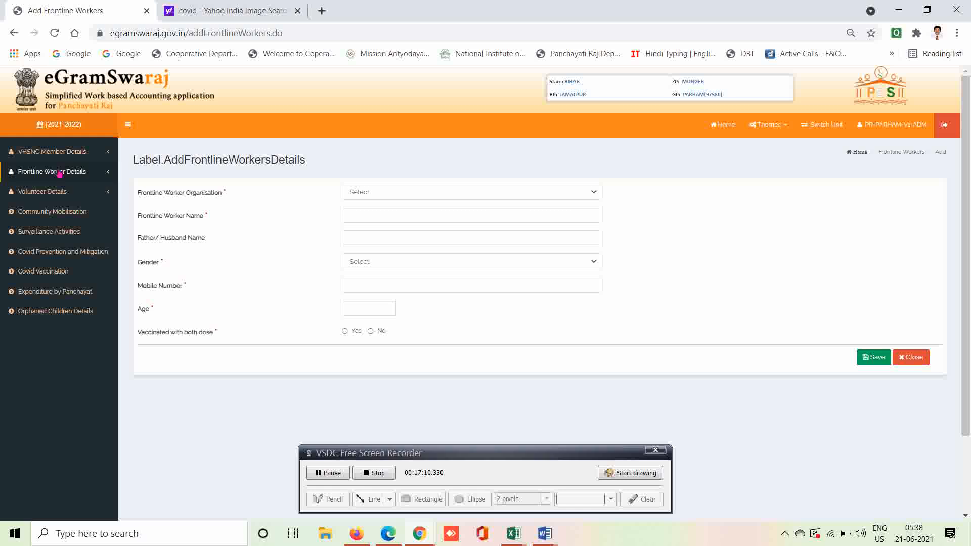
left_click(59, 174)
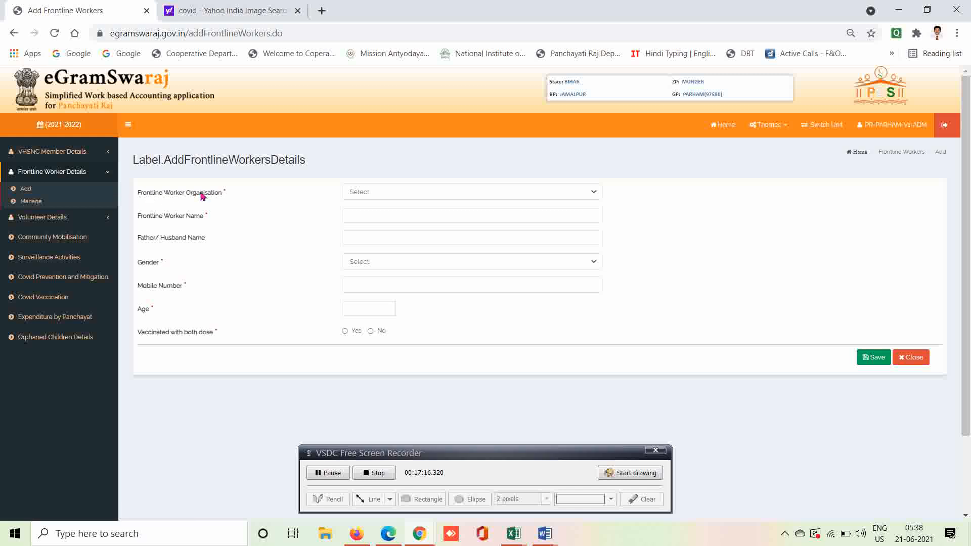
left_click(437, 193)
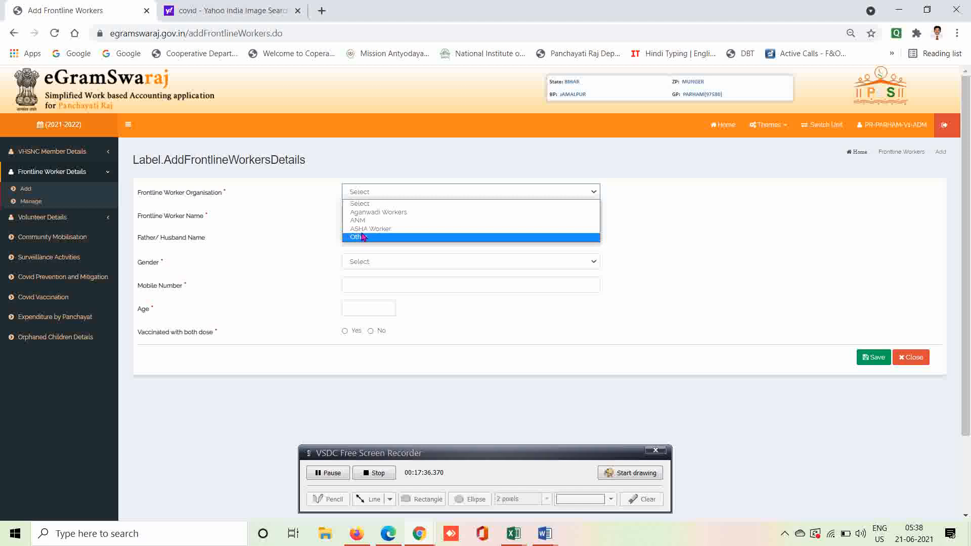
left_click(363, 214)
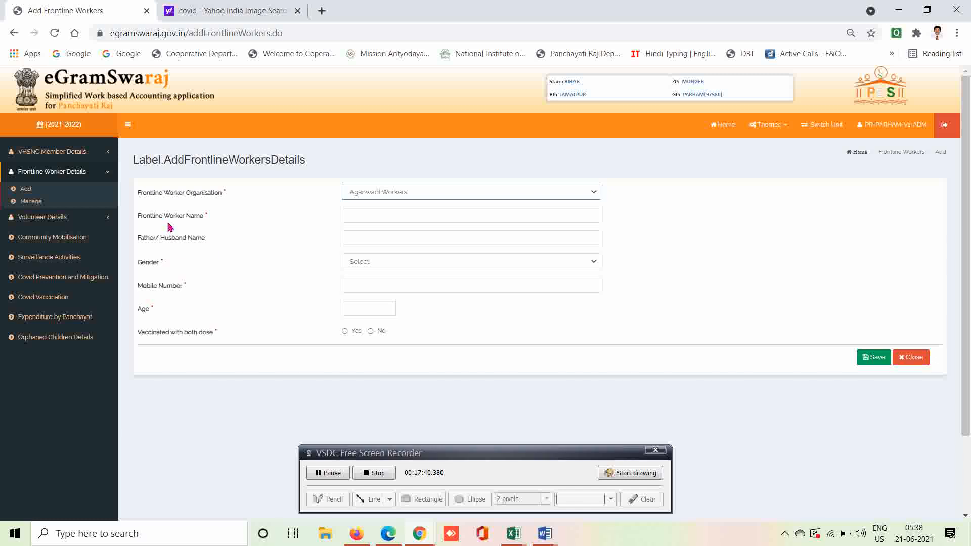
left_click(370, 217)
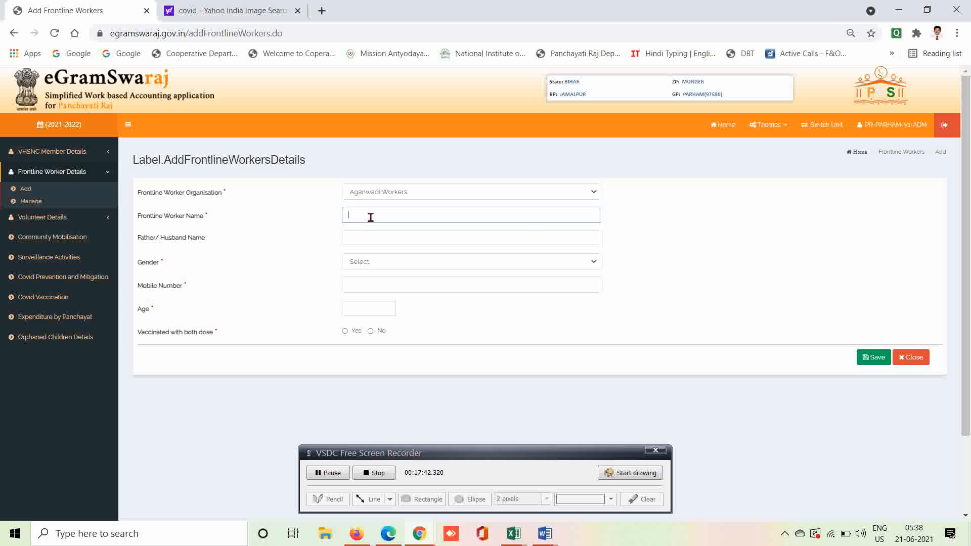
left_click(375, 239)
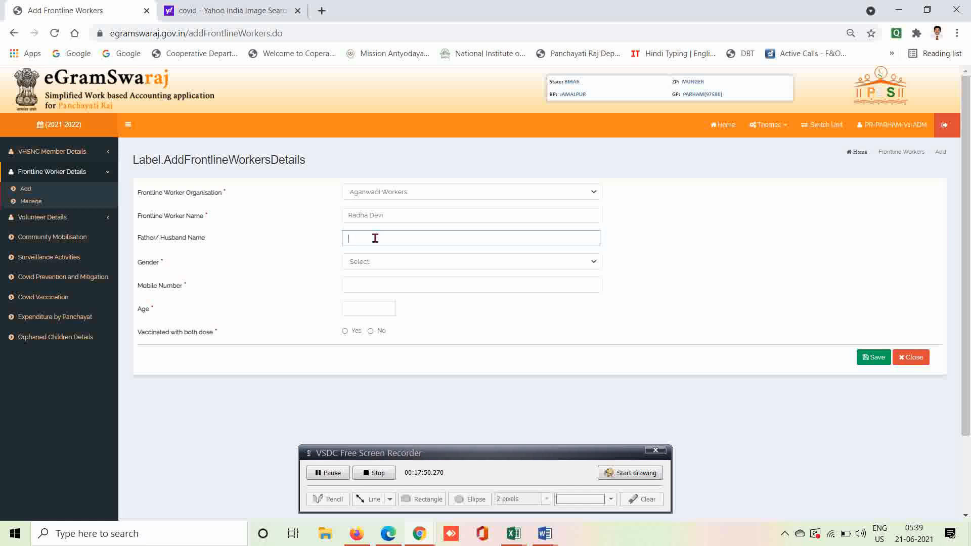
Set gender to Female, enter the worker's mobile number, and age 27.
left_click(594, 263)
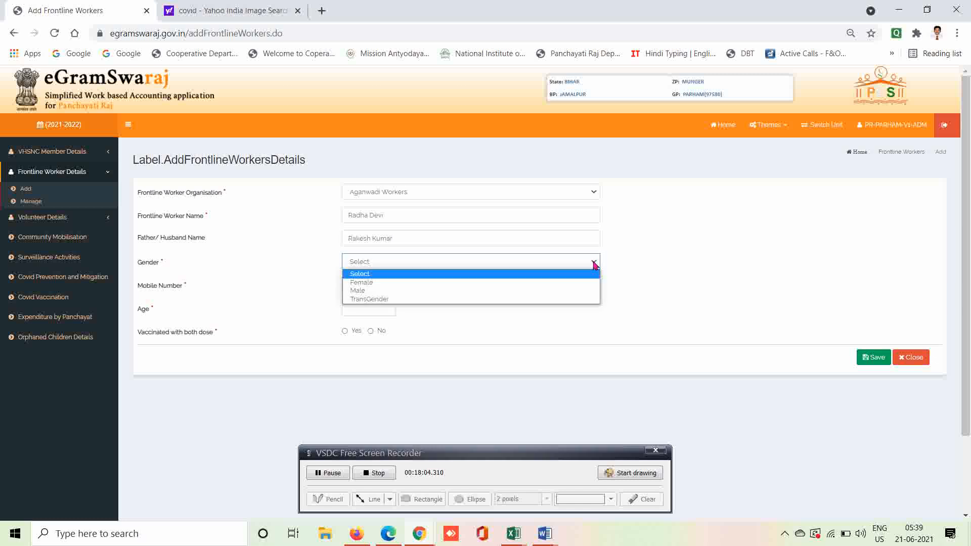
left_click(353, 283)
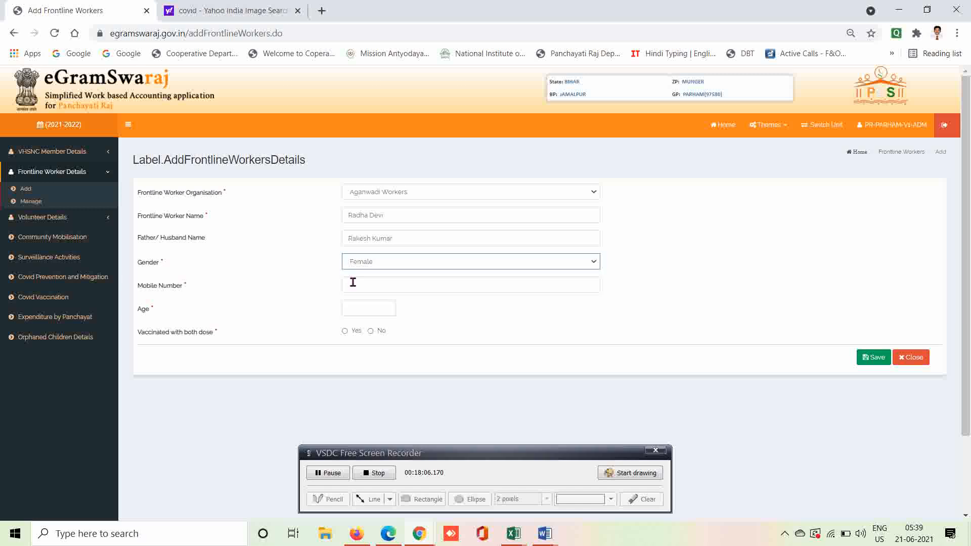
left_click(357, 286)
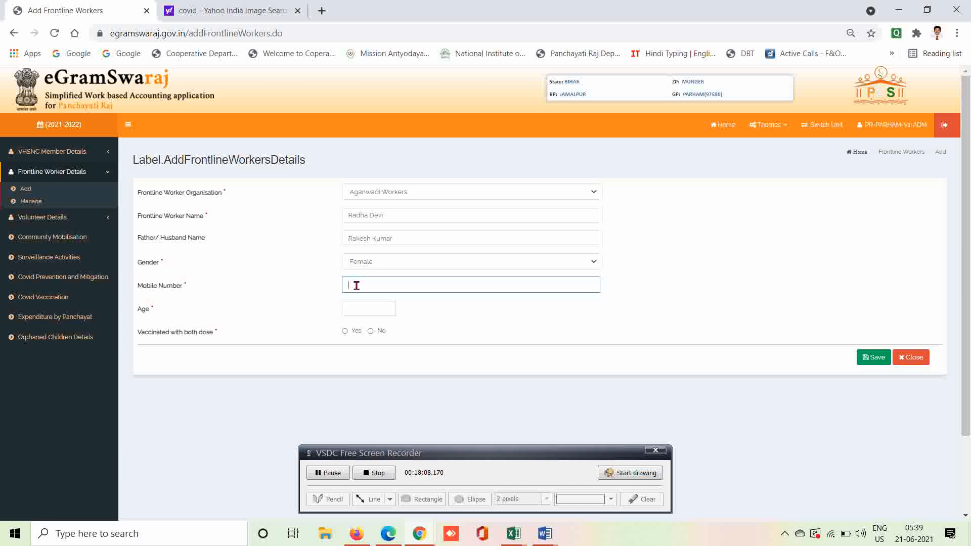
type("123456789")
left_click(363, 302)
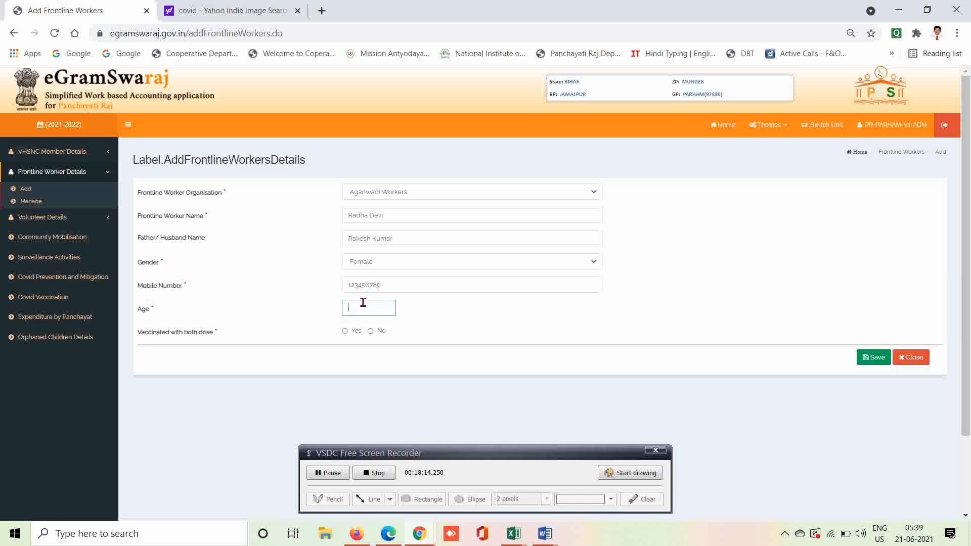
type("27")
left_click(433, 317)
Change the worker organisation from Aganwadi Workers to Other.
left_click(387, 193)
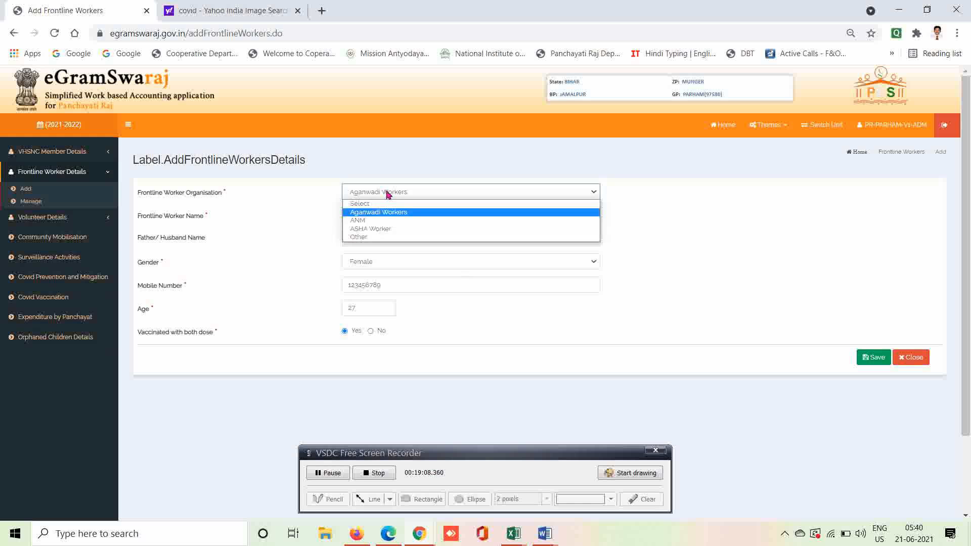
left_click(362, 237)
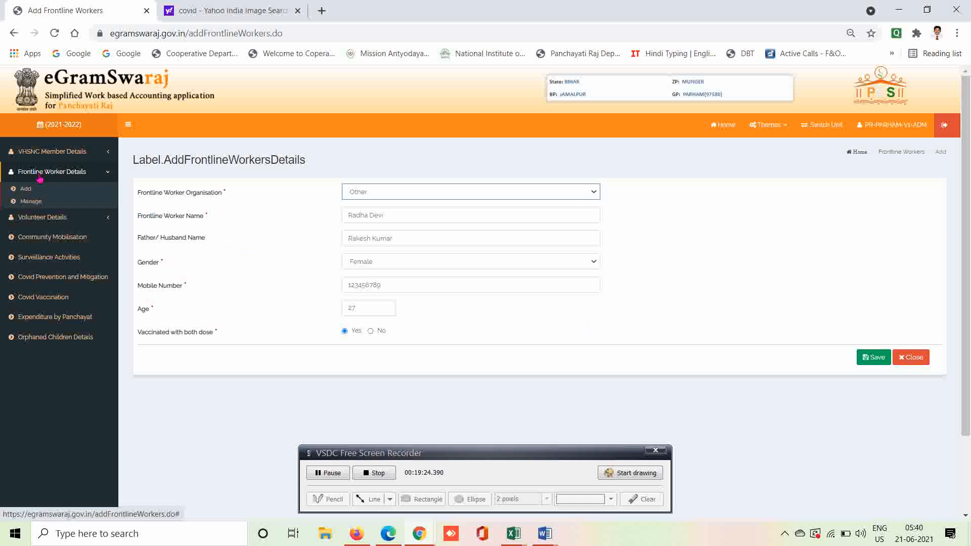
Open the Manage Frontline Workers Details list, which shows No record found, and expand Volunteer Details.
left_click(31, 201)
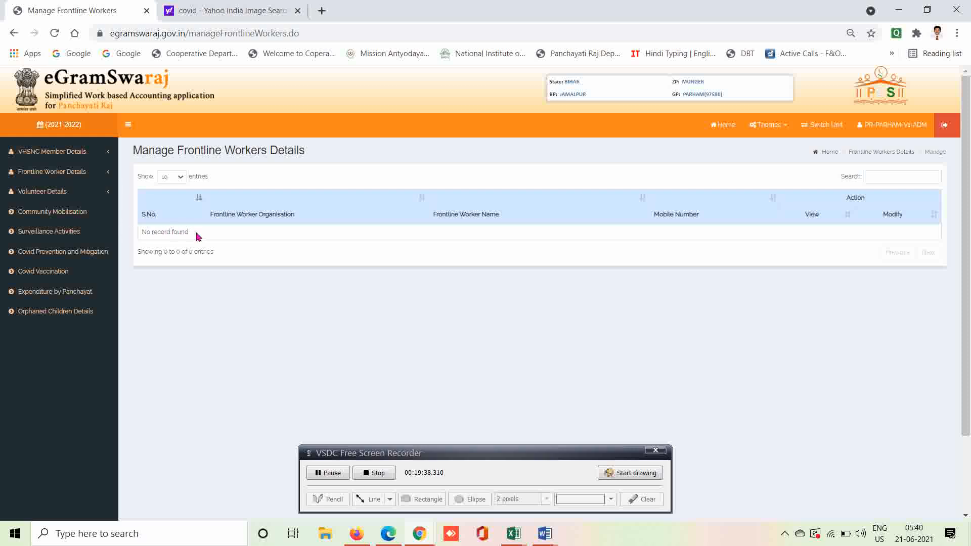
left_click(39, 198)
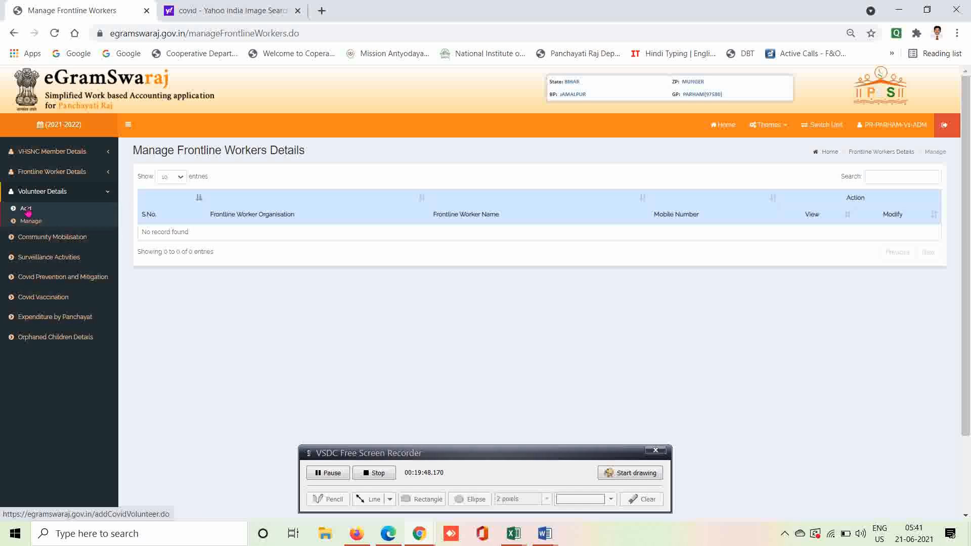
Start a new volunteer entry with NCC as the Volunteer Organisation.
left_click(27, 211)
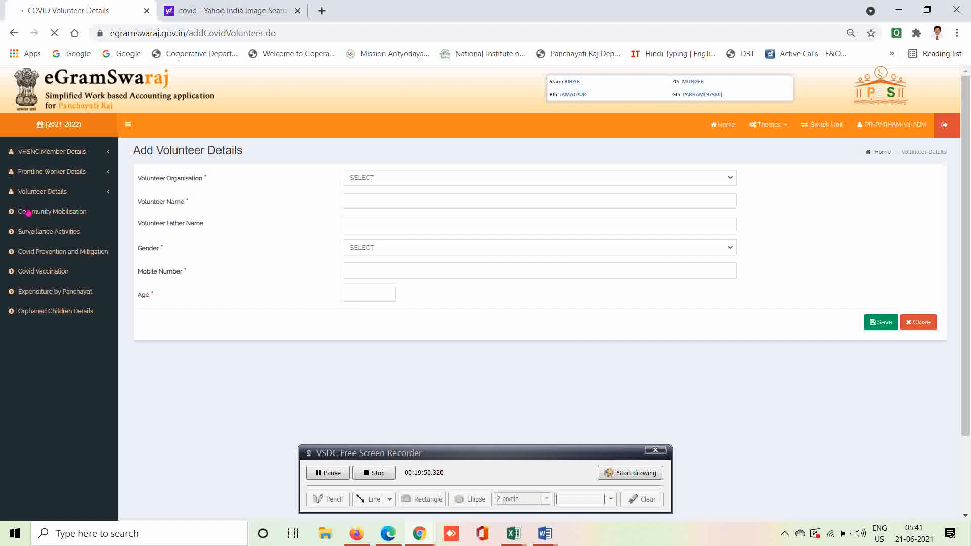
left_click(379, 183)
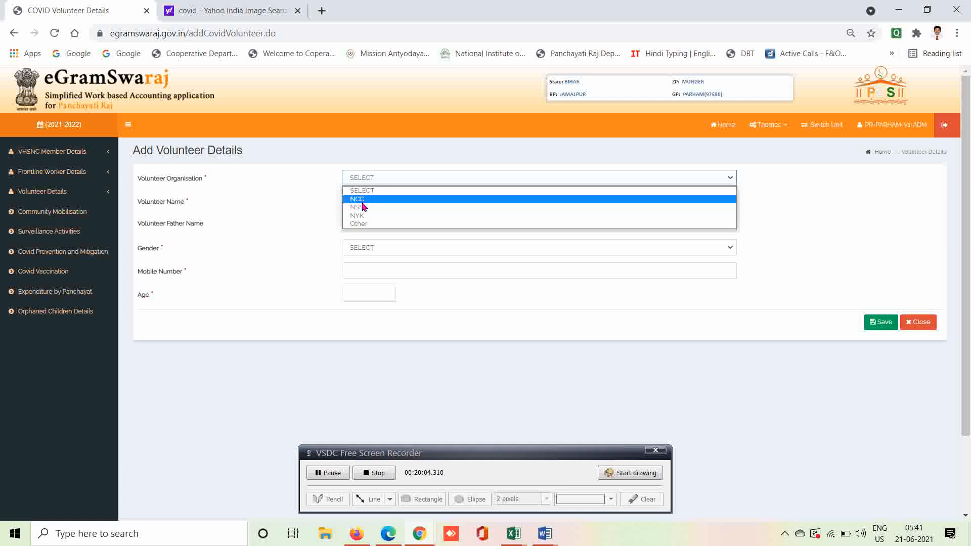
left_click(362, 200)
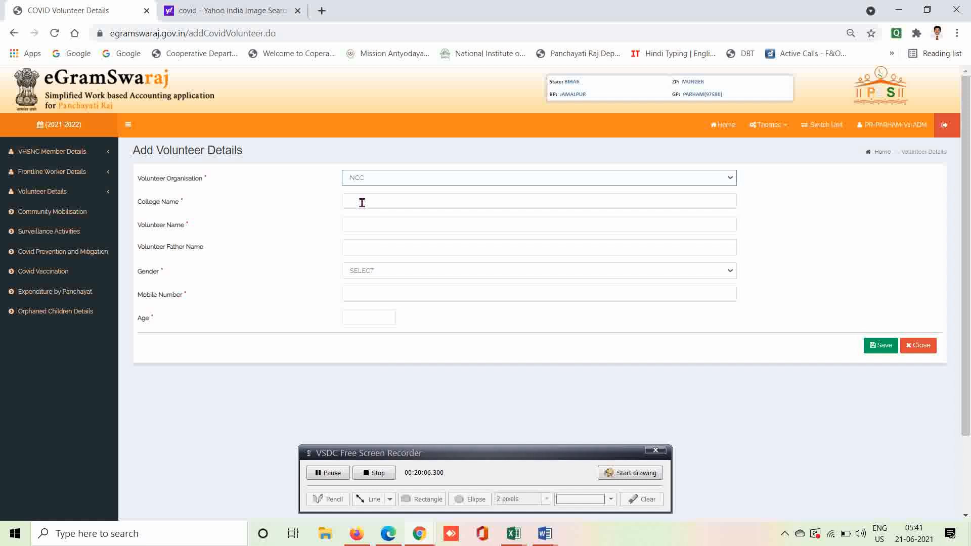
Step through the College Name, Volunteer Name, Gender and Age fields without choosing a gender.
left_click(362, 203)
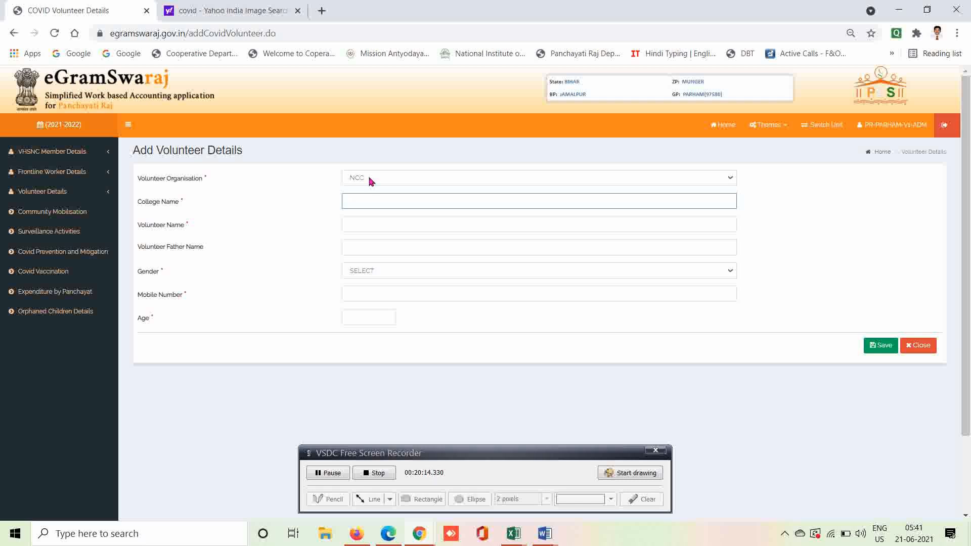
left_click(366, 223)
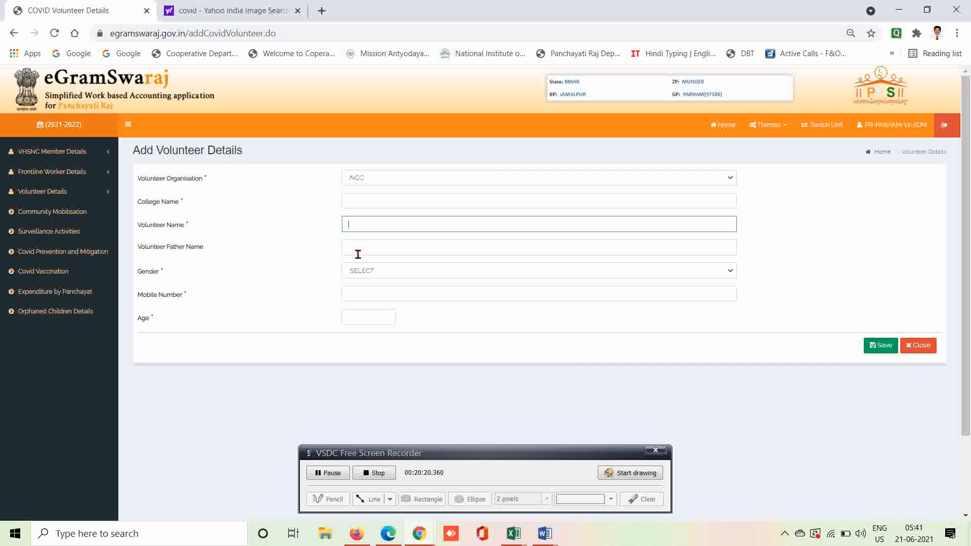
left_click(368, 276)
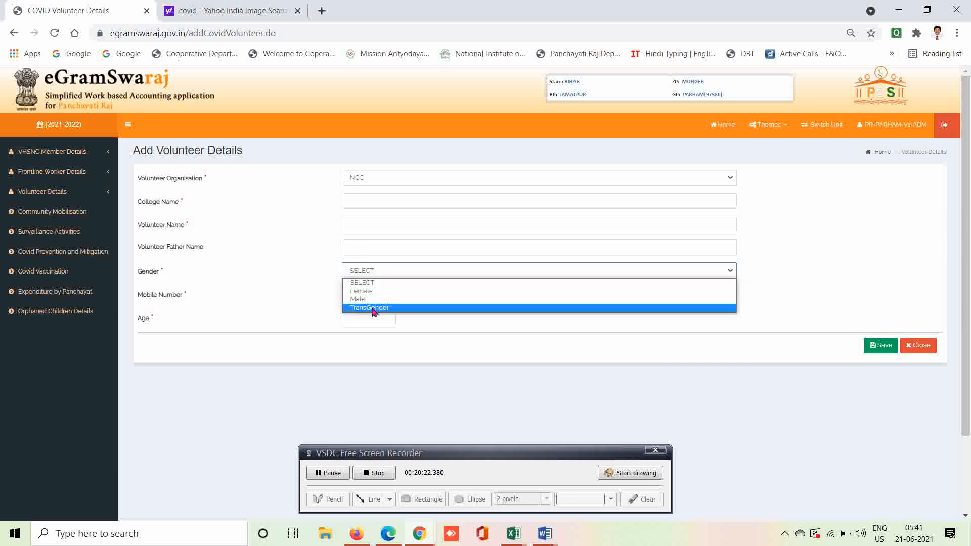
left_click(329, 301)
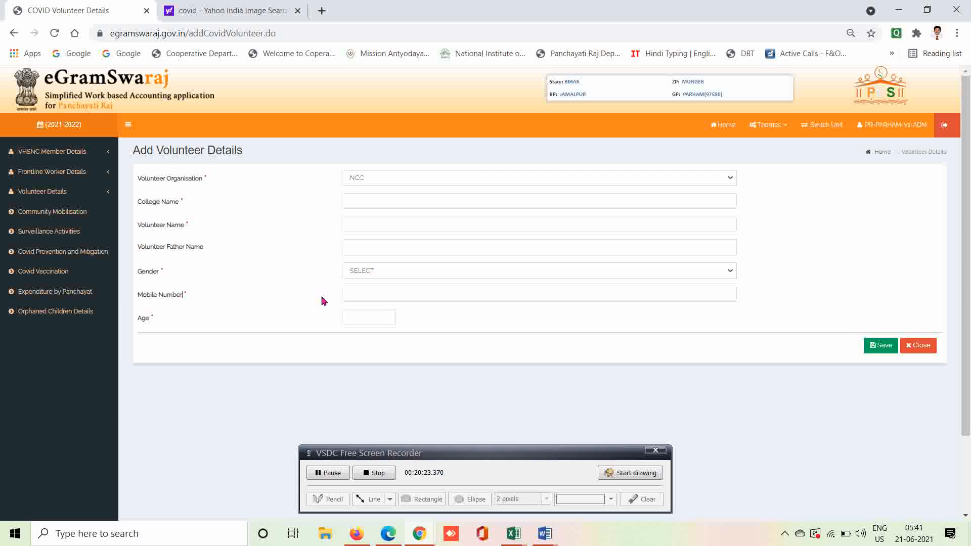
left_click(370, 322)
Switch the Volunteer Organisation from NSS to NYK, dropping College Name, then toggle Volunteer Details in the sidebar.
left_click(391, 177)
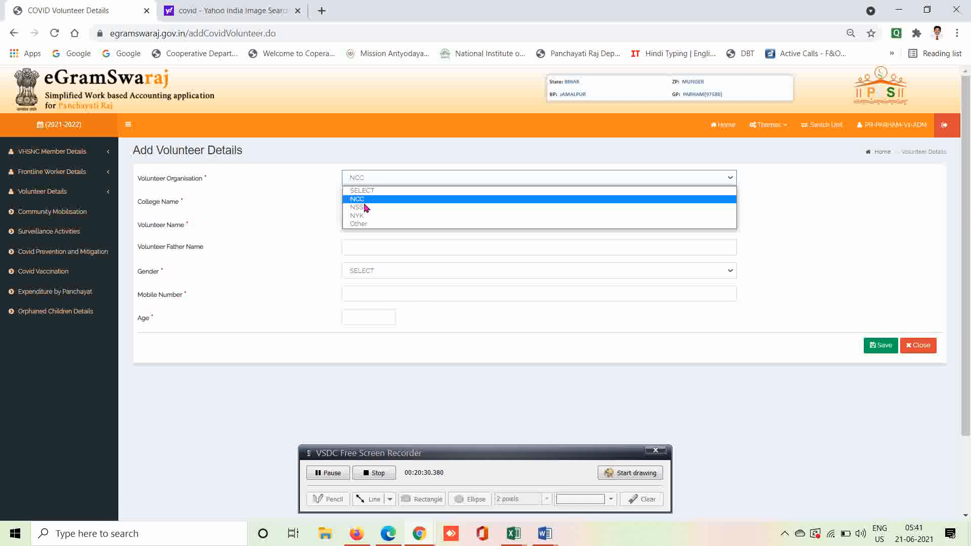
left_click(359, 208)
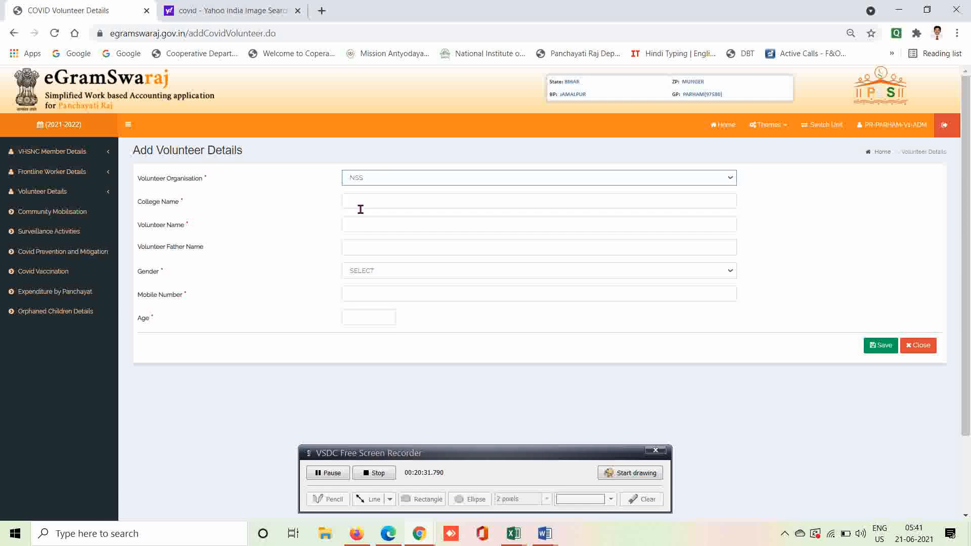
left_click(317, 204)
left_click(382, 178)
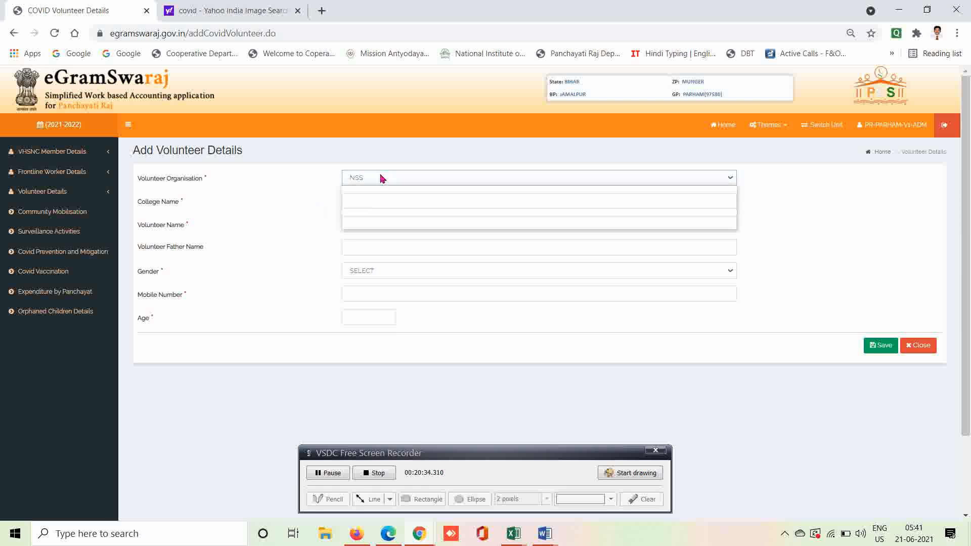
left_click(357, 217)
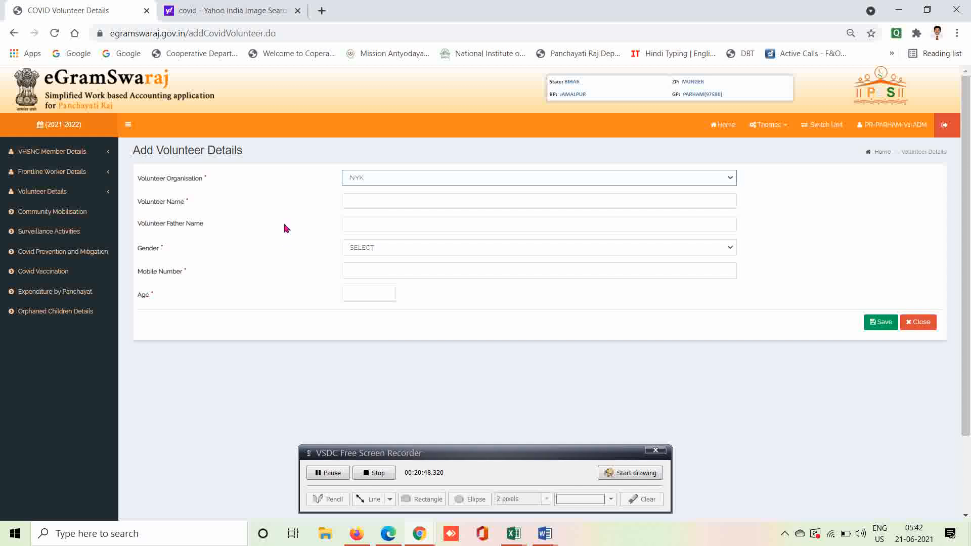
left_click(45, 195)
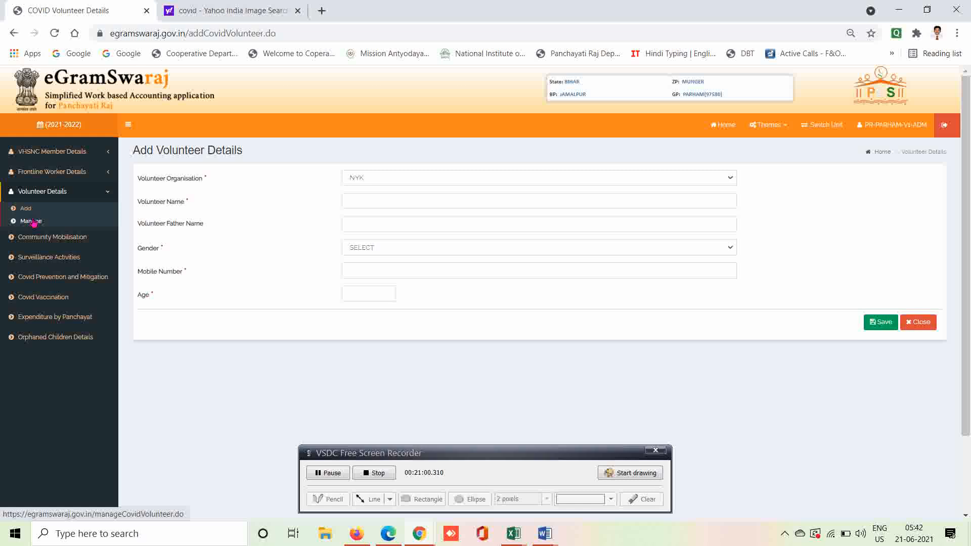
left_click(58, 196)
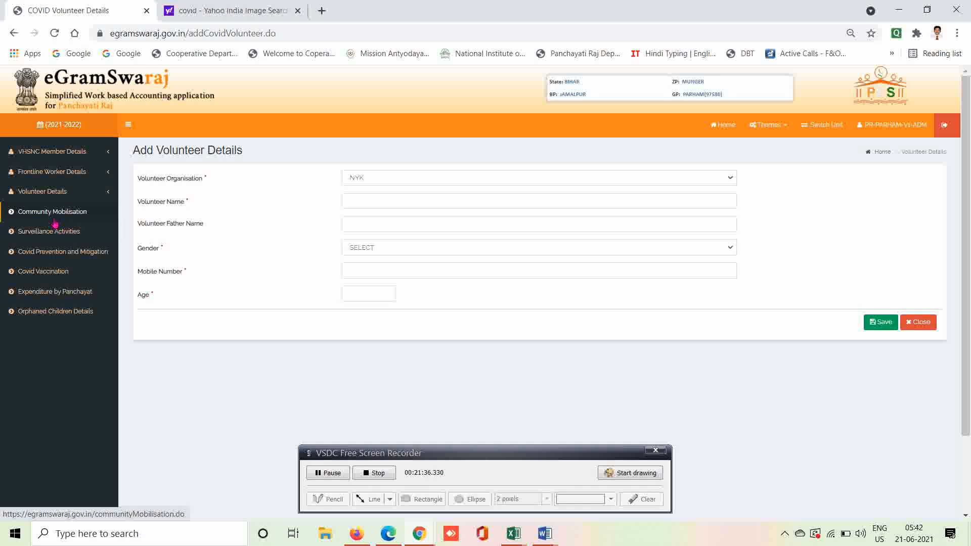
Open Community Mobilisation Details for date 16-5-2021, covering May 16–31, 2021.
left_click(52, 216)
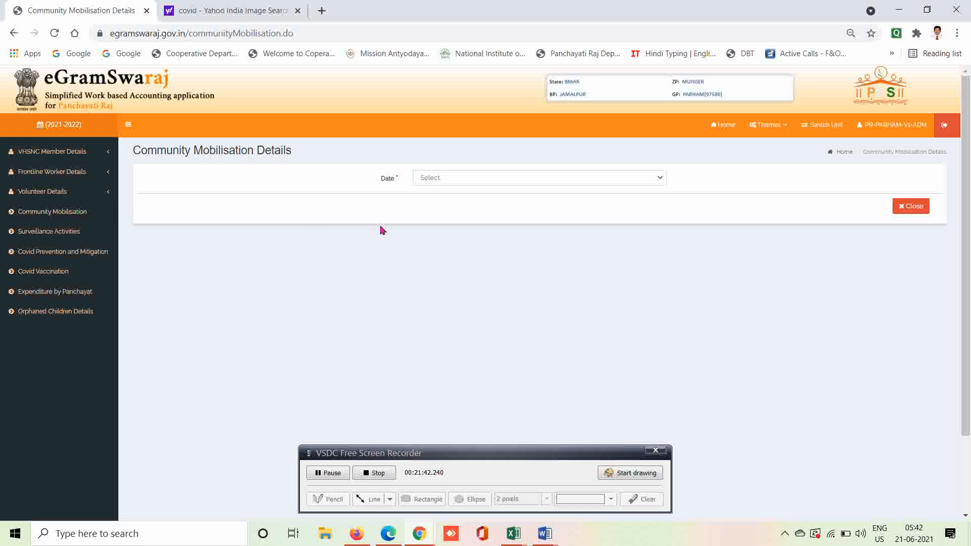
left_click(487, 179)
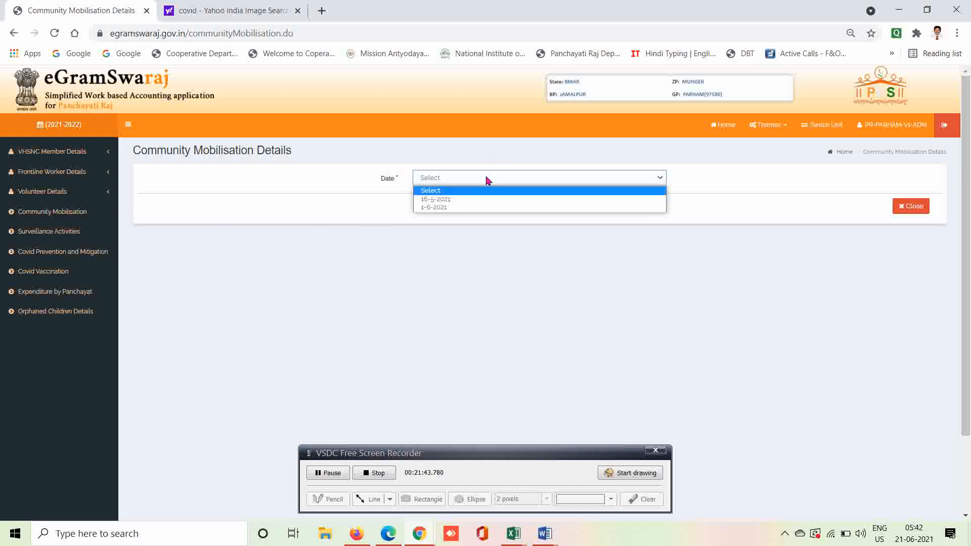
left_click(440, 199)
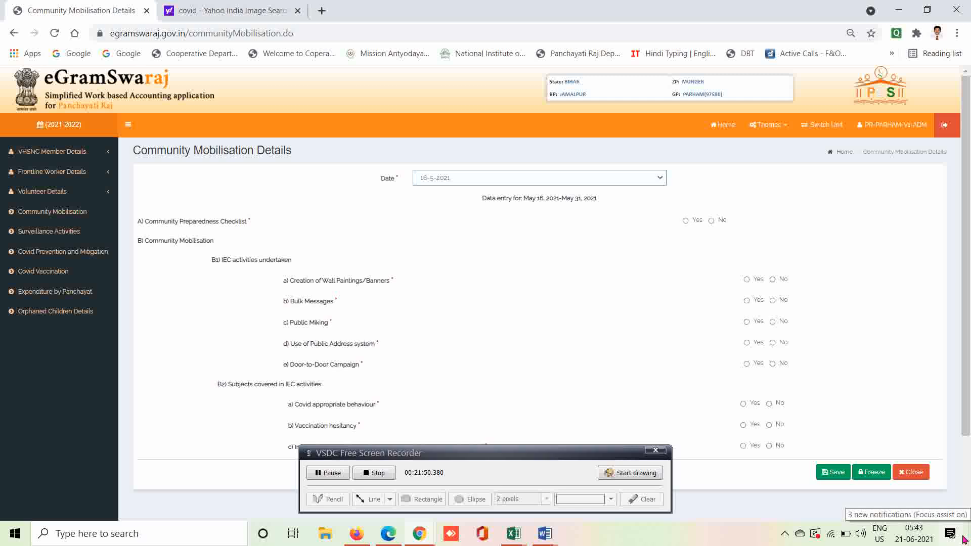
left_click(965, 519)
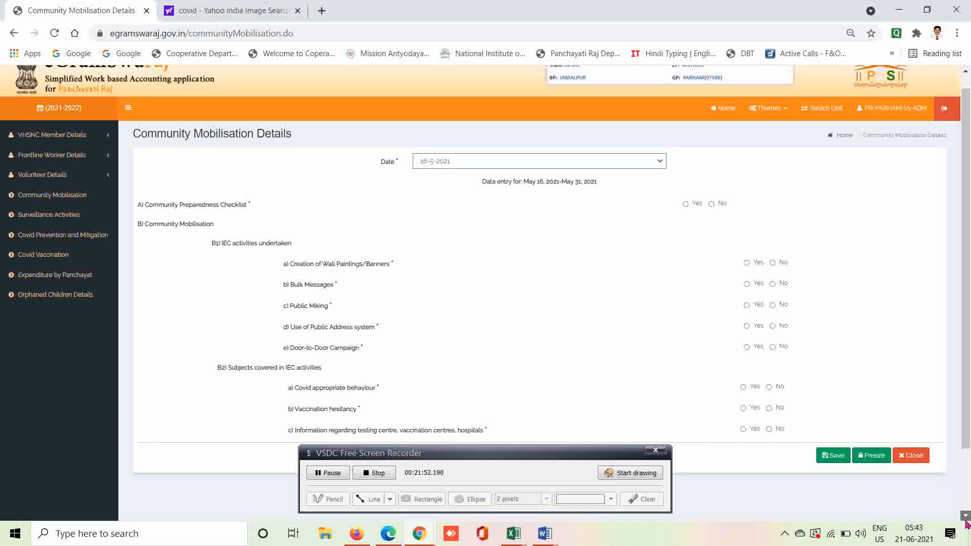
scroll(966, 521, "down", 1)
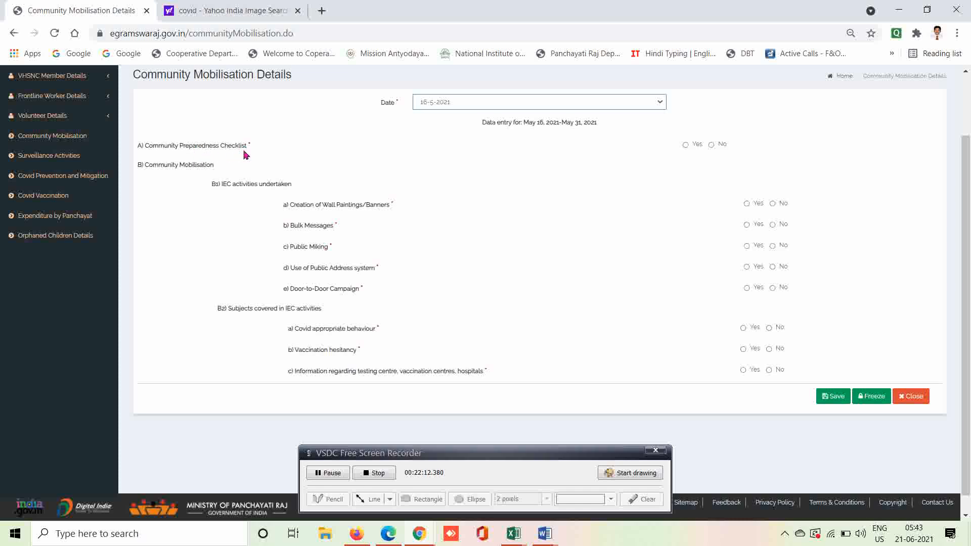
Mark Yes for the preparedness checklist, wall paintings, bulk messages, public address and door-to-door campaign.
left_click(686, 145)
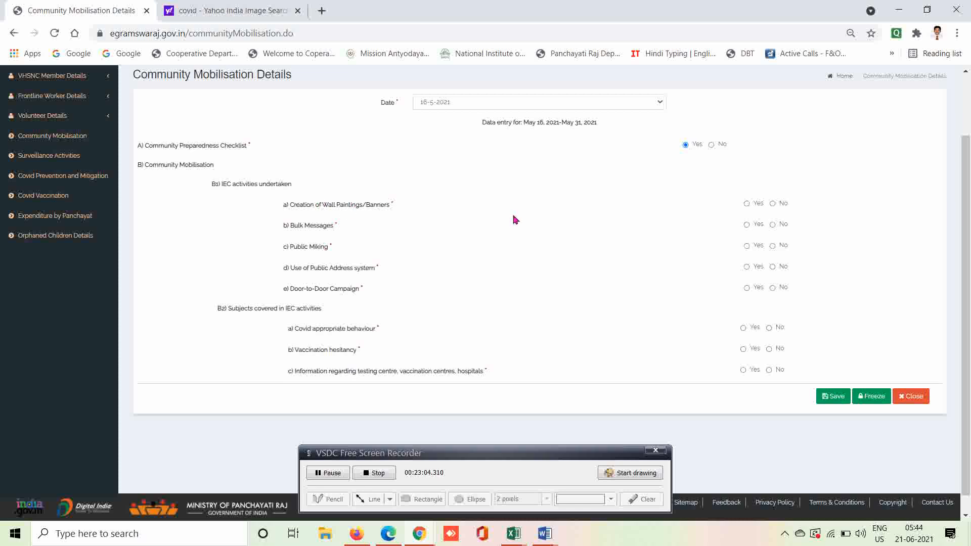
left_click(773, 204)
left_click(747, 205)
left_click(747, 226)
left_click(747, 268)
left_click(747, 289)
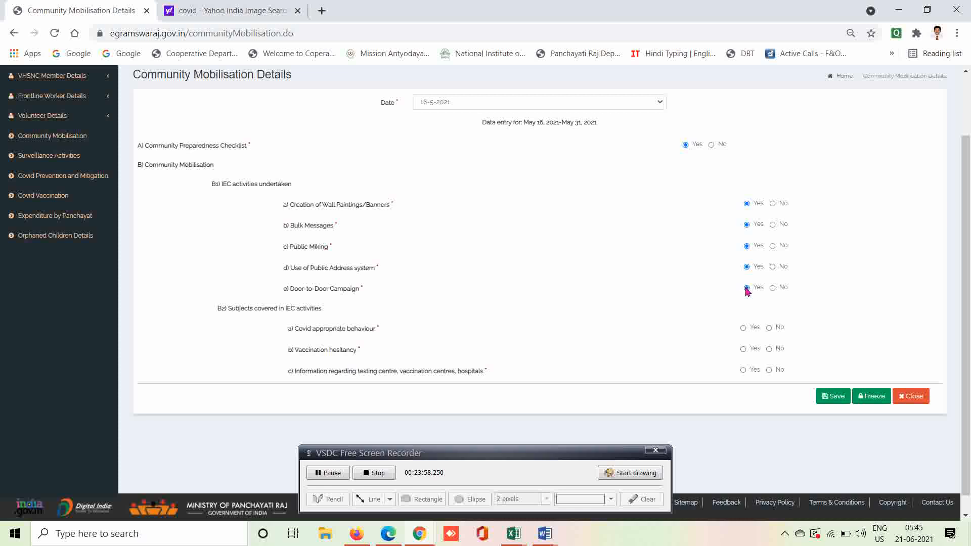
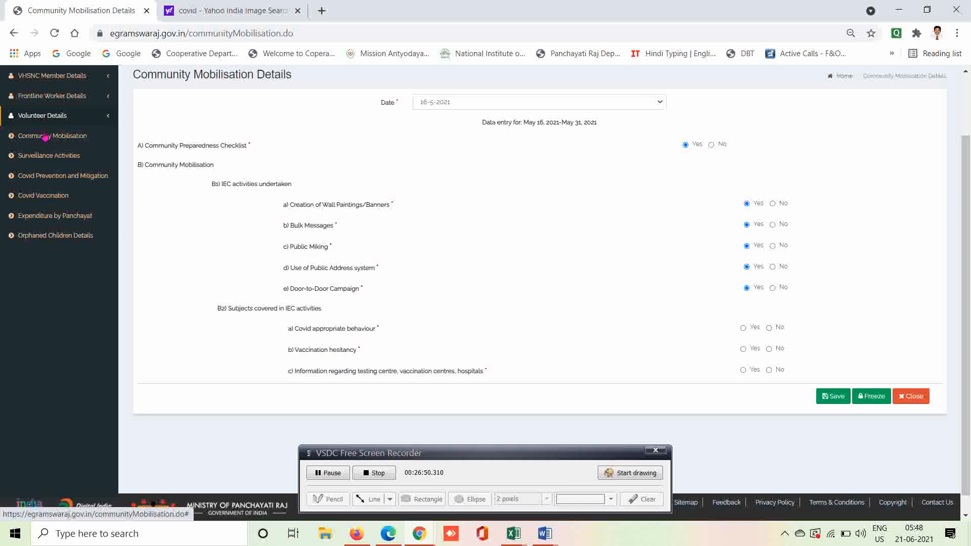
Go to the Surveillance Activities form from the left sidebar.
left_click(57, 161)
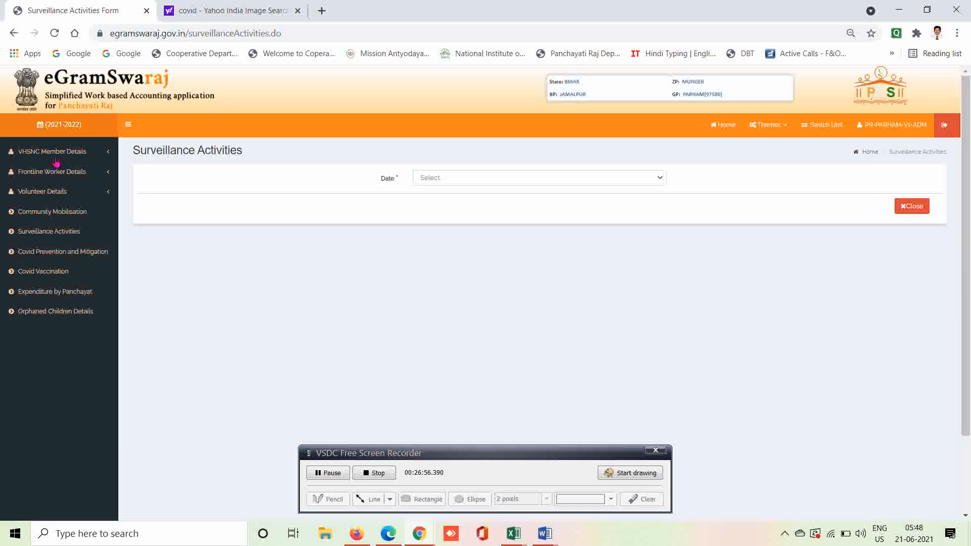
Change the reporting date from 1-6-2021 to 16-5-2021, covering May 16–31, 2021.
left_click(475, 181)
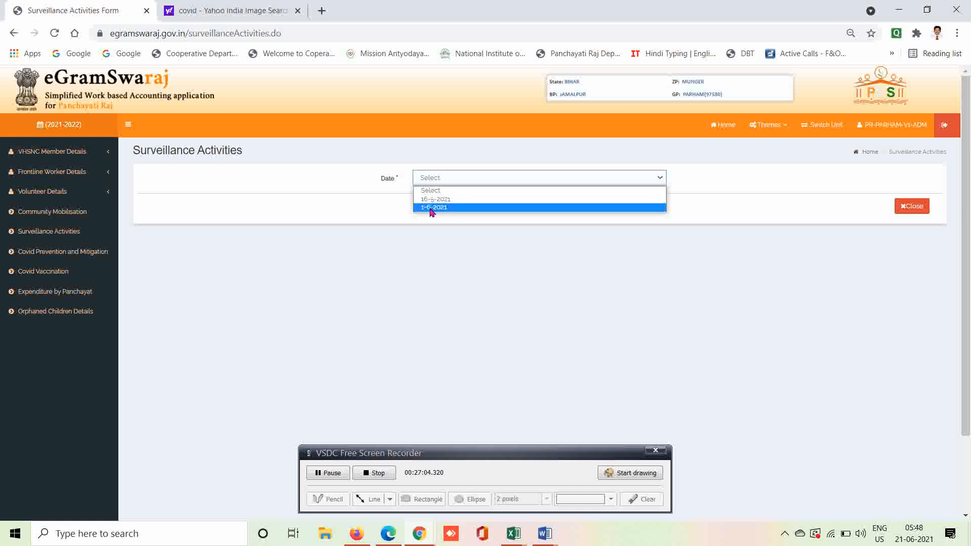
left_click(432, 208)
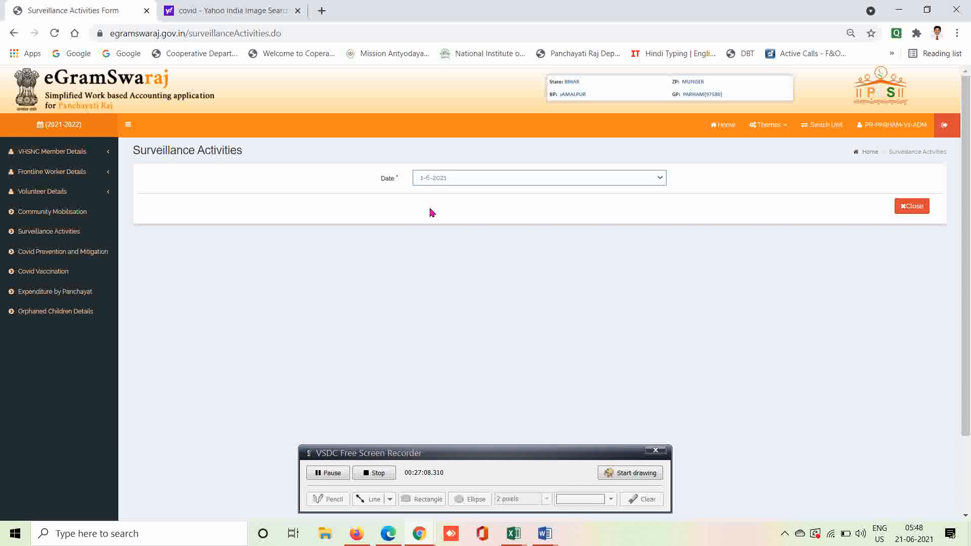
left_click(458, 182)
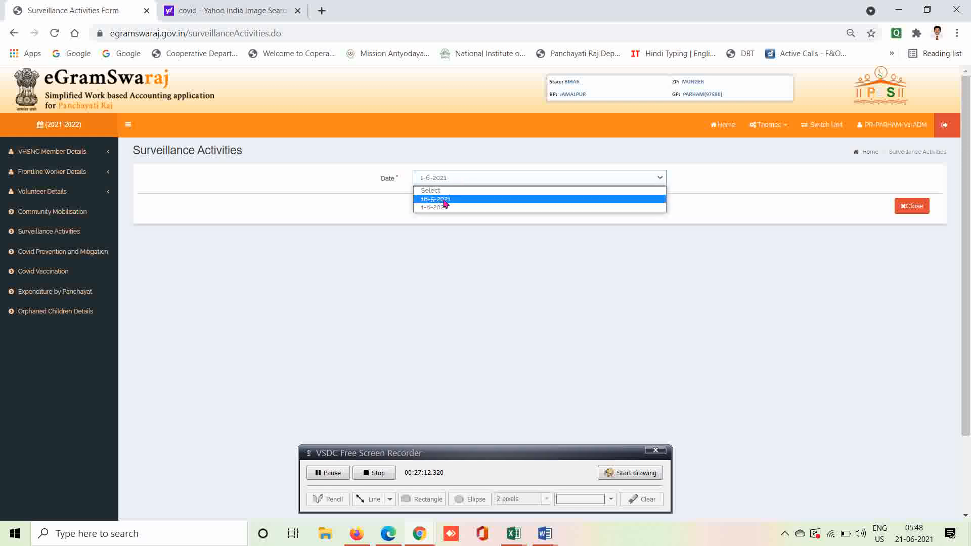
left_click(445, 200)
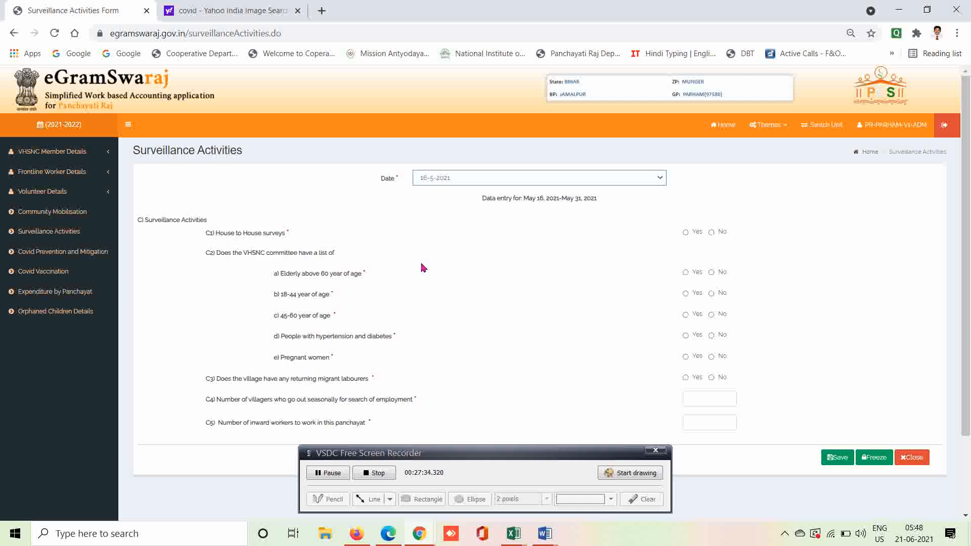
Answer Yes to C1 house-to-house surveys and enter 100 symptomatic people.
left_click(712, 233)
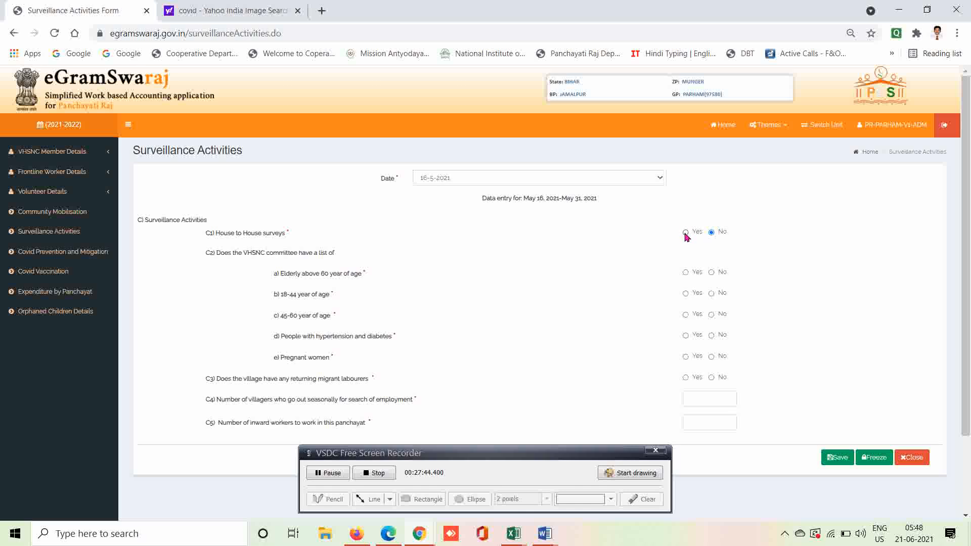
left_click(685, 233)
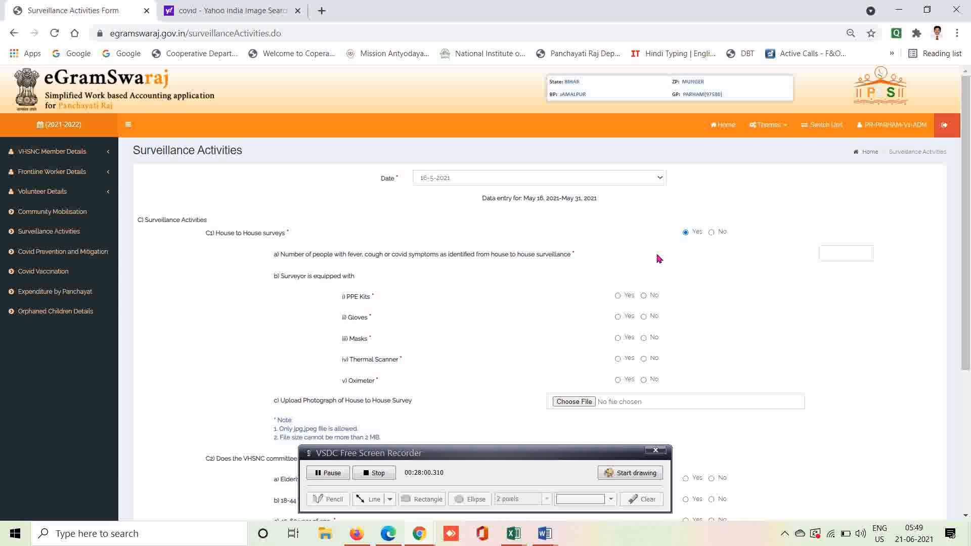
left_click(836, 251)
type("100")
left_click(789, 262)
left_click(711, 232)
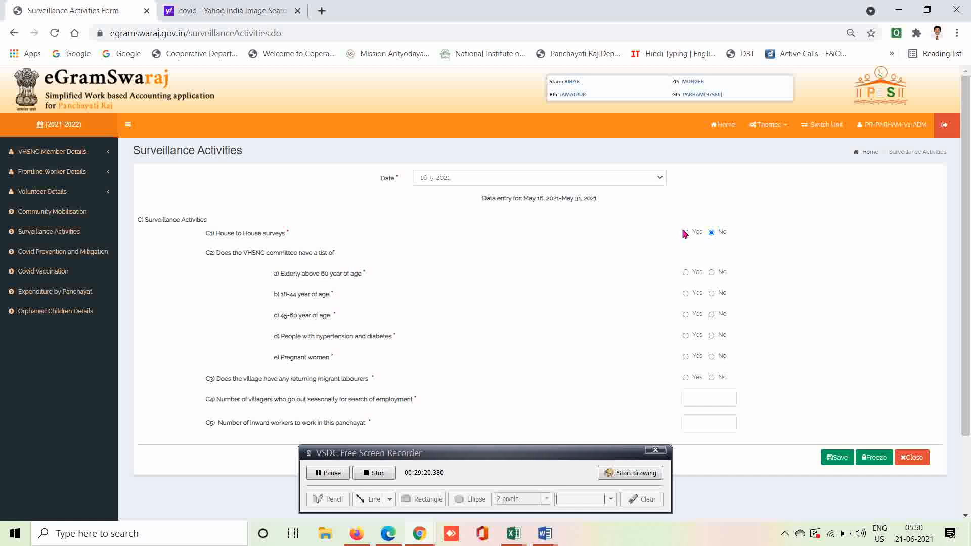
left_click(685, 232)
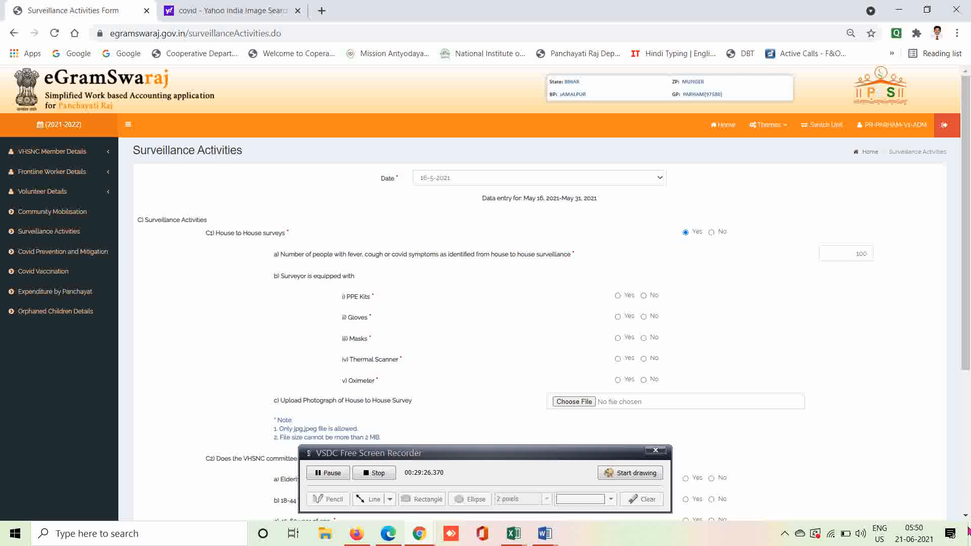
scroll(967, 523, "down", 4)
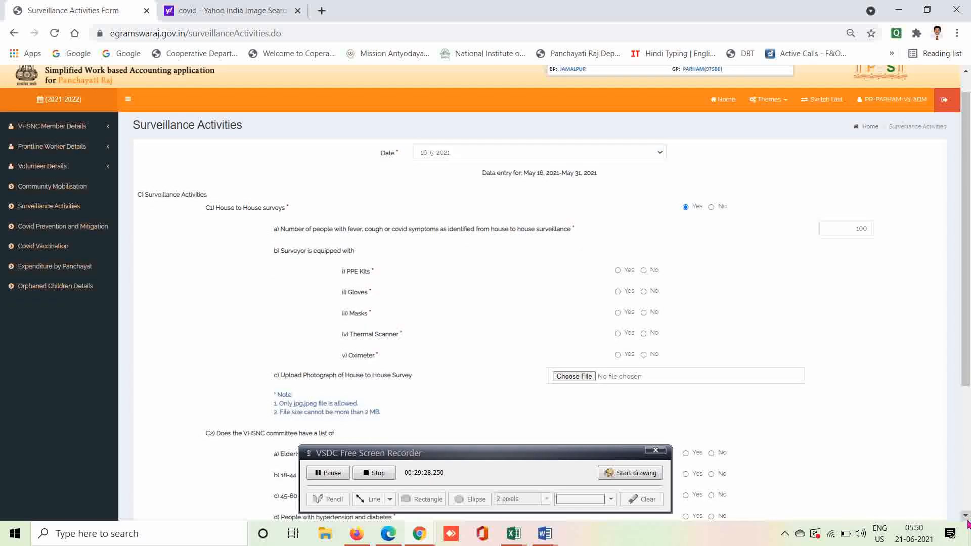
scroll(966, 523, "down", 1)
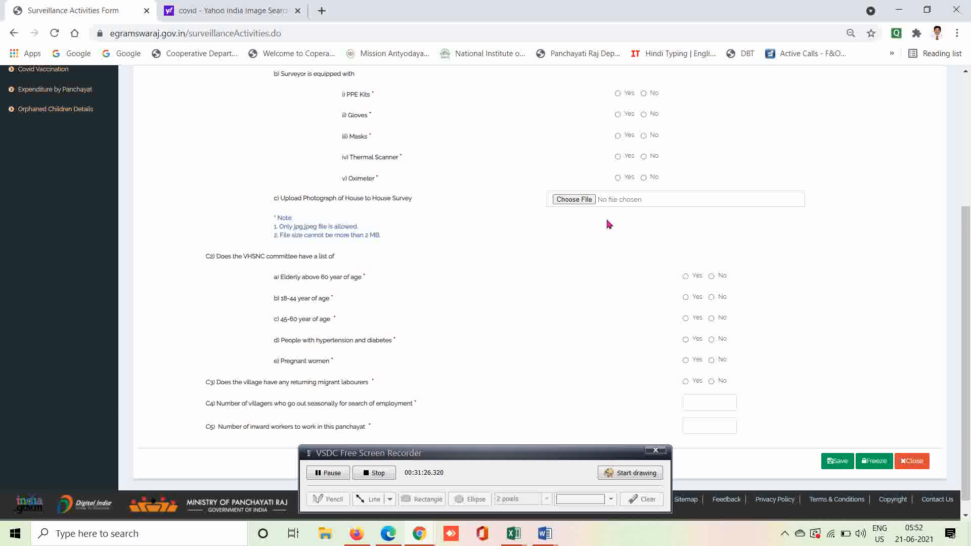
left_click(965, 74)
left_click(965, 73)
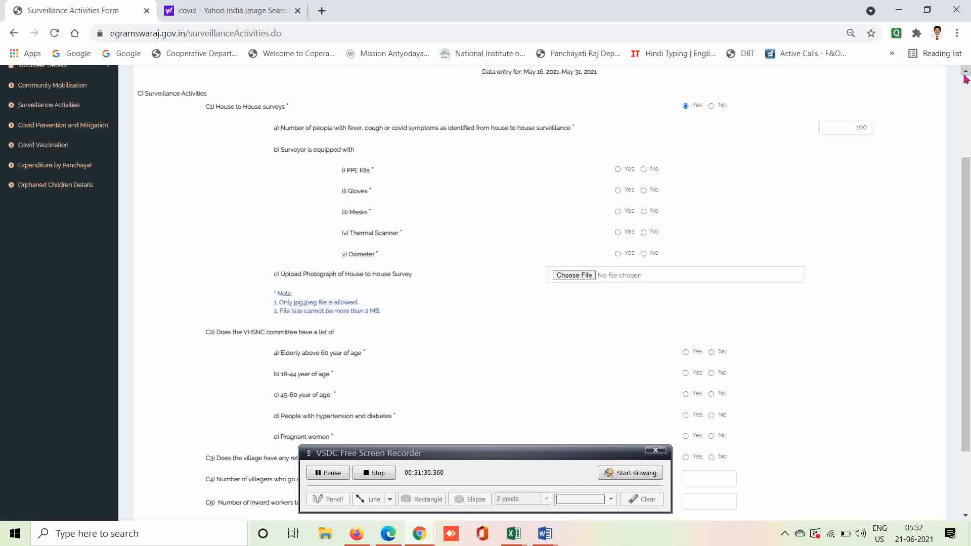
left_click(966, 74)
left_click(965, 73)
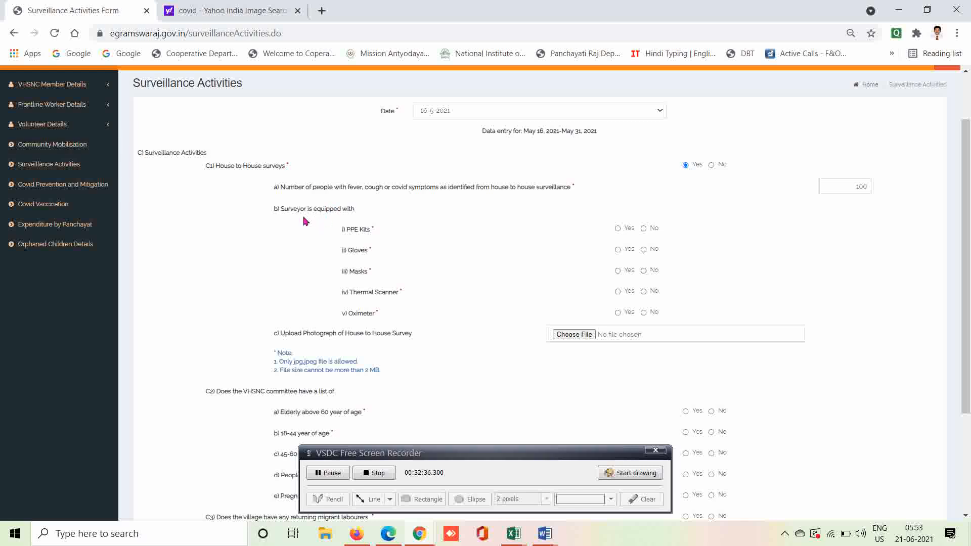
Open Covid Prevention and Mitigation for 16-5-2021 and scroll down to questions D2–D9.
left_click(46, 190)
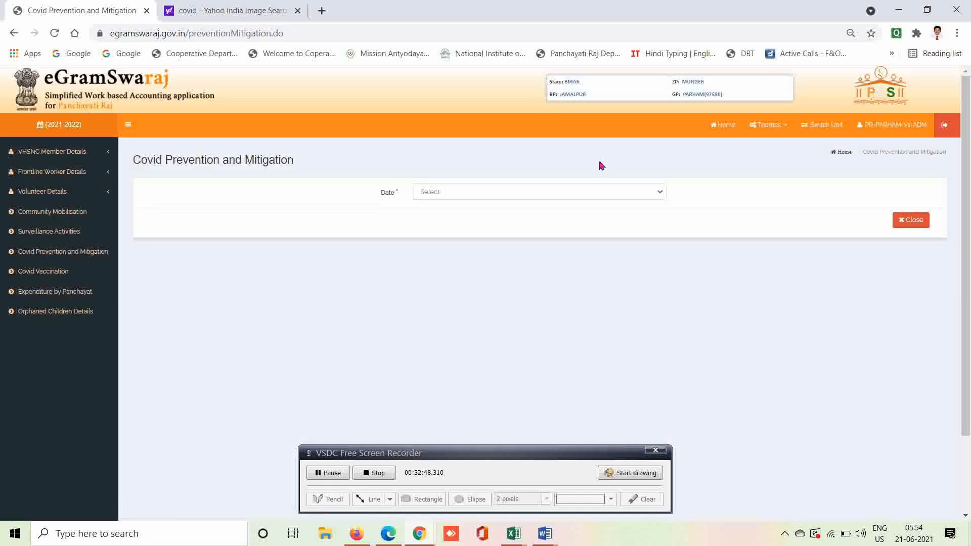
left_click(479, 197)
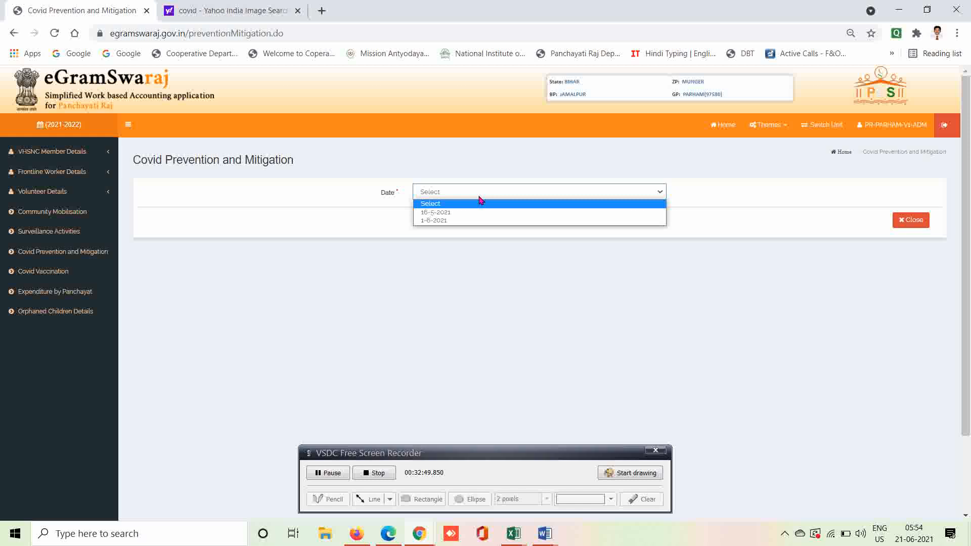
left_click(447, 215)
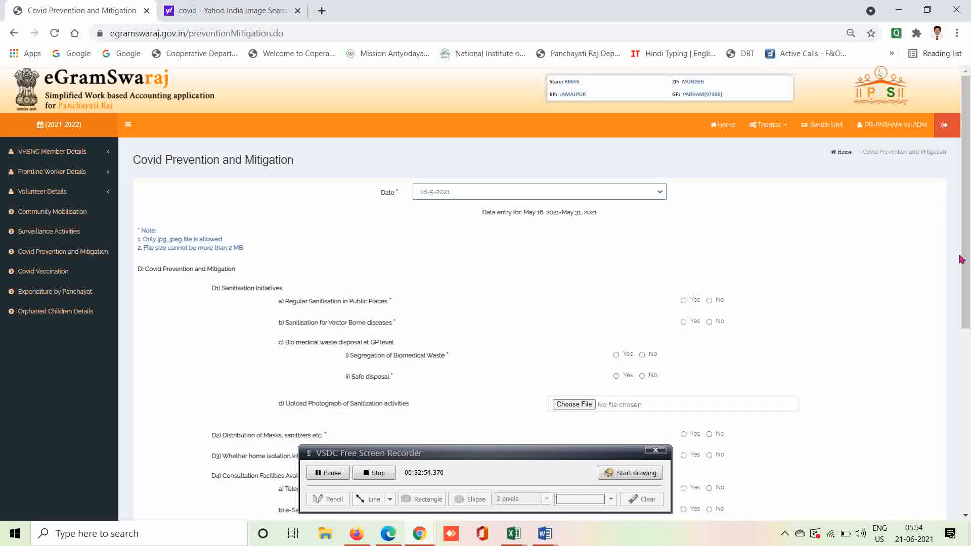
left_click_drag(964, 258, 966, 316)
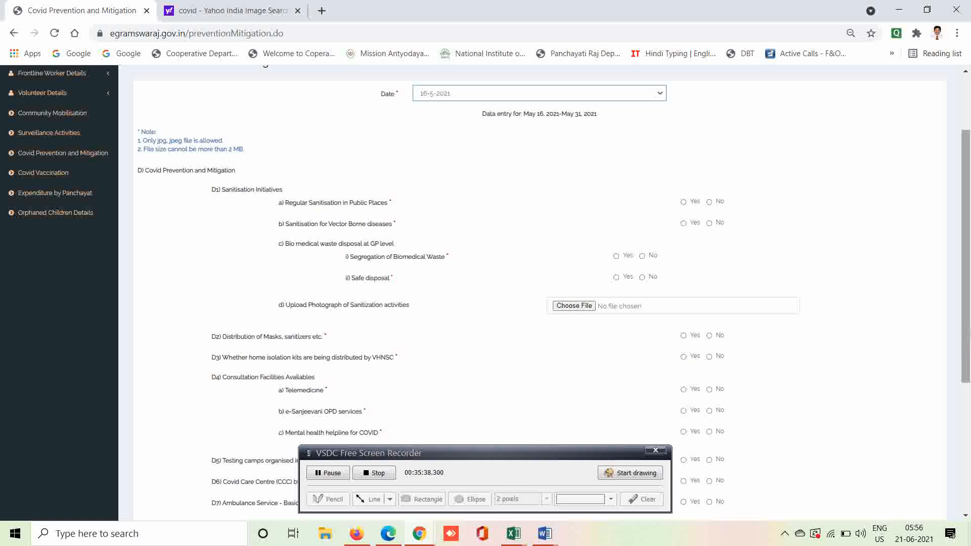
left_click_drag(967, 331, 970, 416)
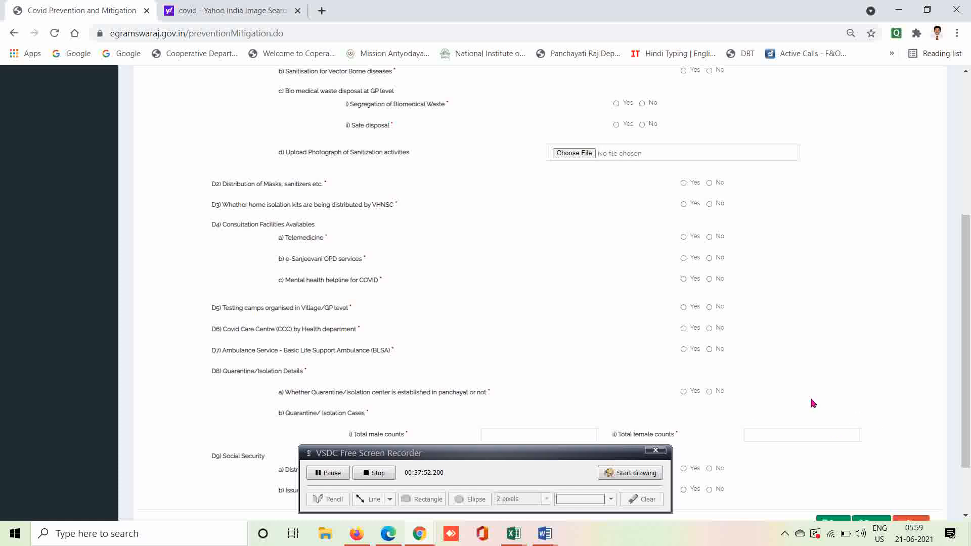
Answer Yes to D8 a) quarantine/isolation centre, established By Panchayat.
left_click(684, 392)
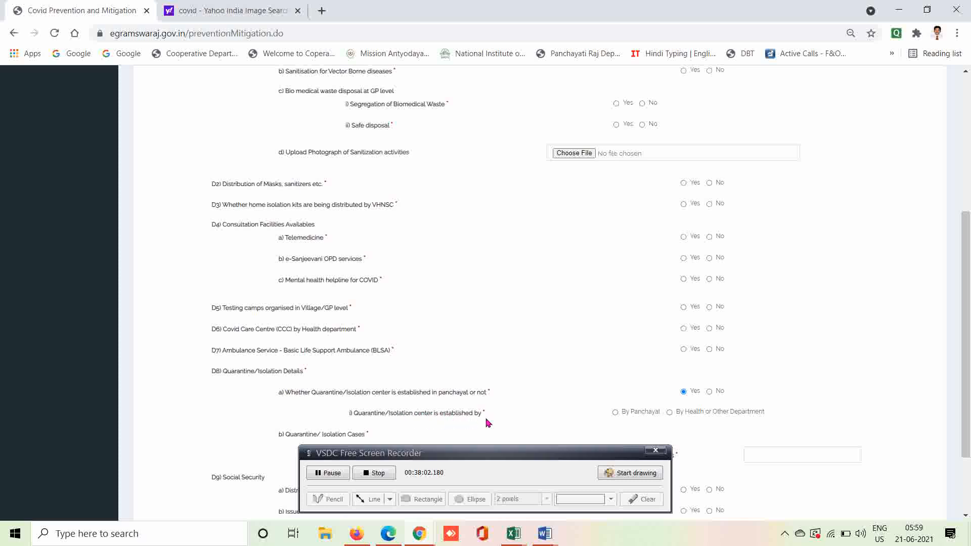
left_click(616, 413)
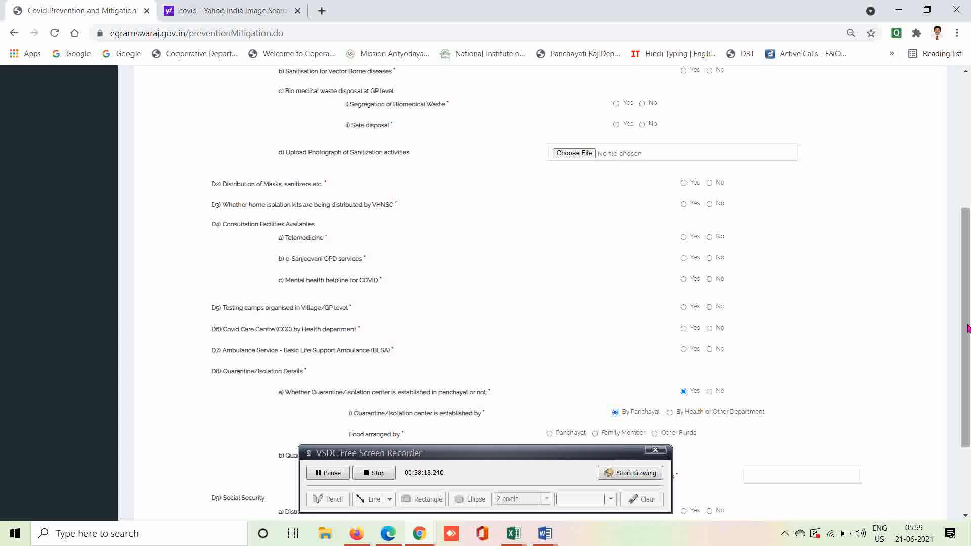
left_click_drag(967, 327, 969, 364)
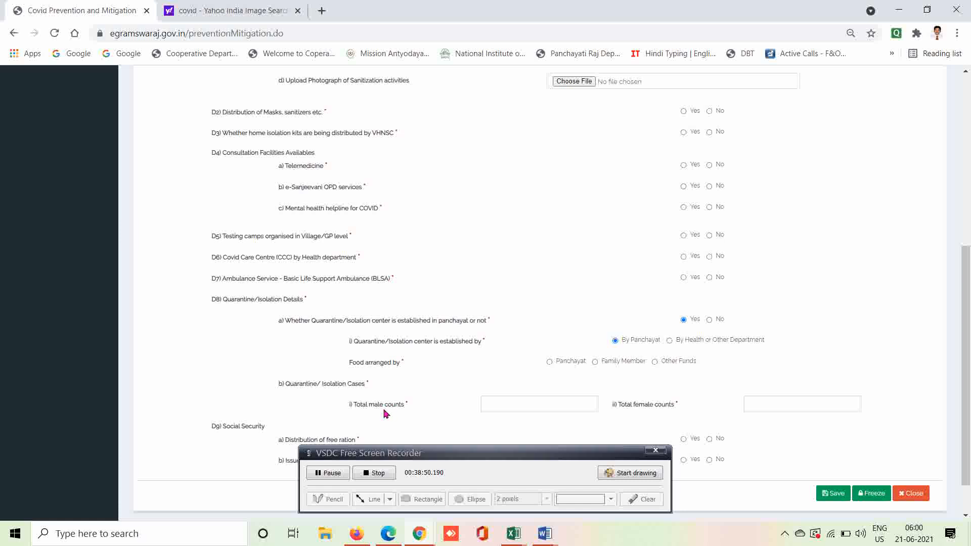
left_click(539, 409)
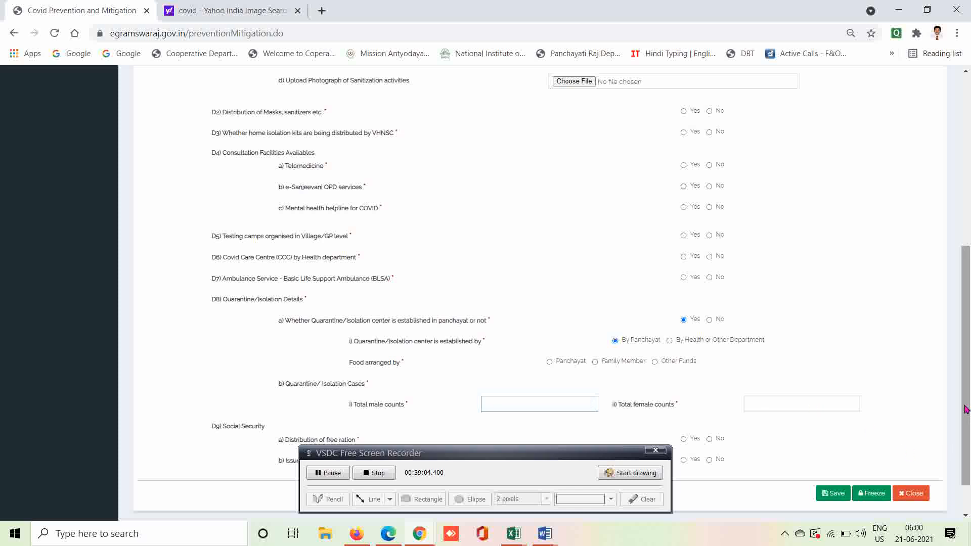
left_click_drag(964, 408, 959, 440)
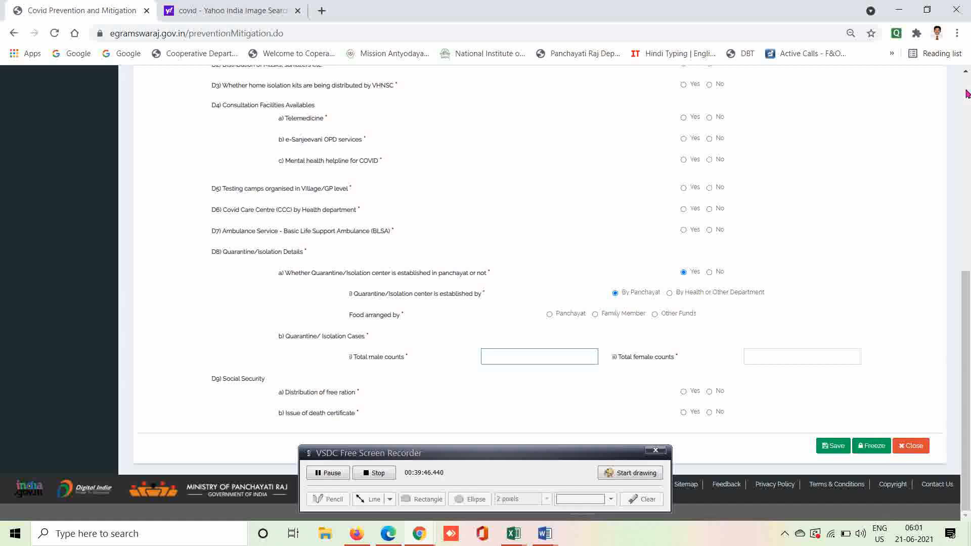
left_click(966, 72)
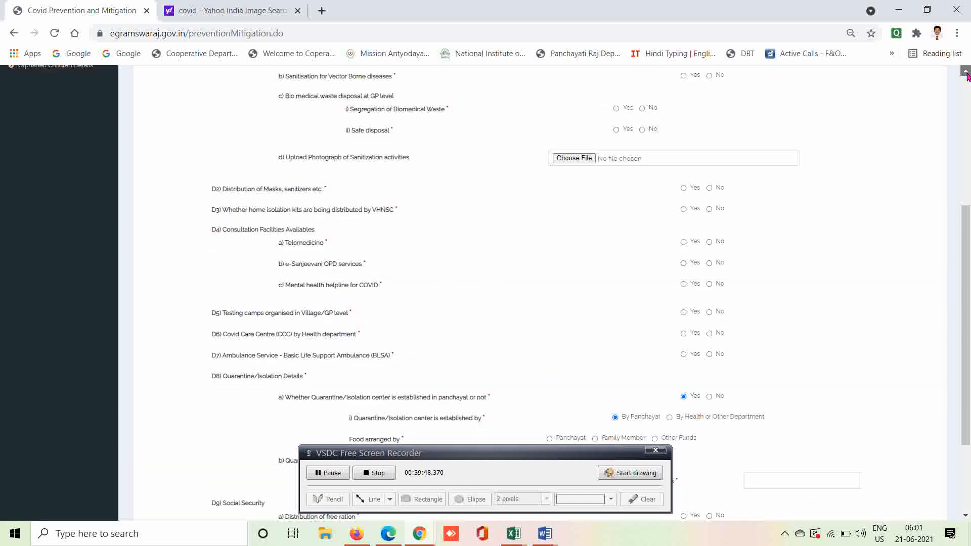
left_click(965, 72)
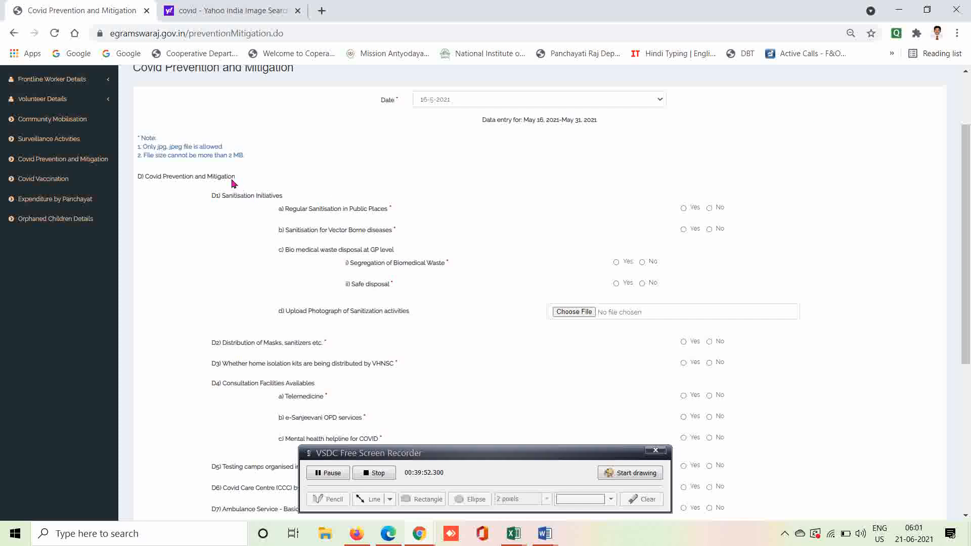
double_click(197, 177)
left_click(966, 73)
left_click(965, 72)
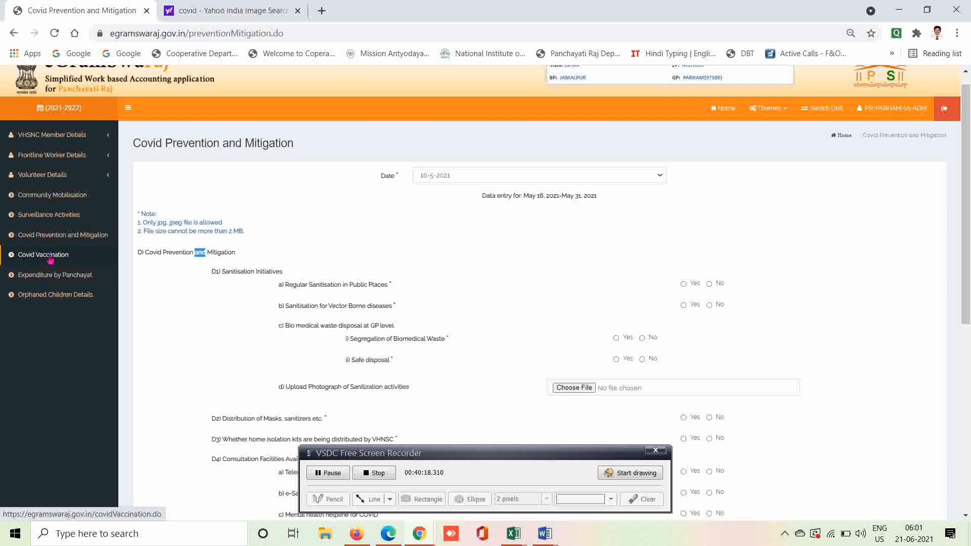
Open Covid Vaccination with reporting date 16-5-2021, covering May 16–31, 2021.
left_click(50, 258)
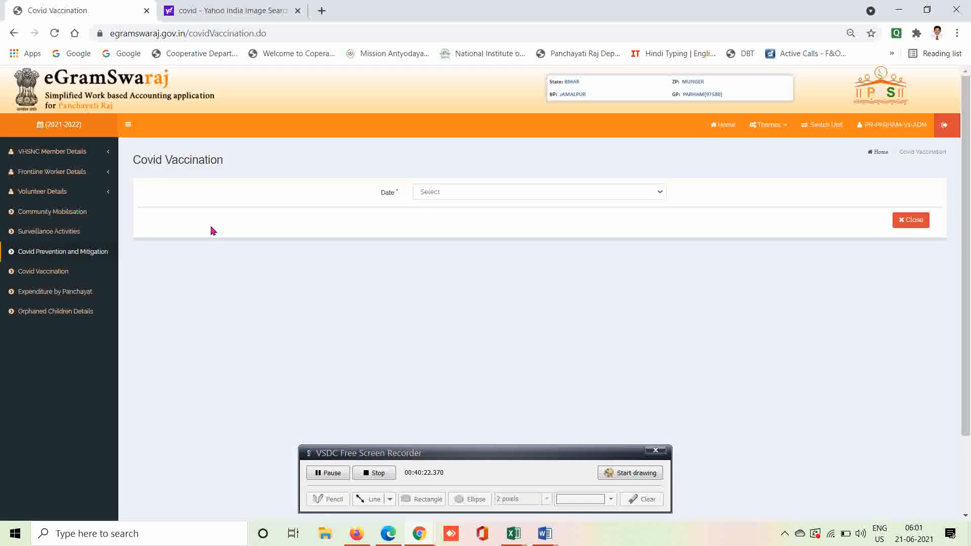
left_click(495, 193)
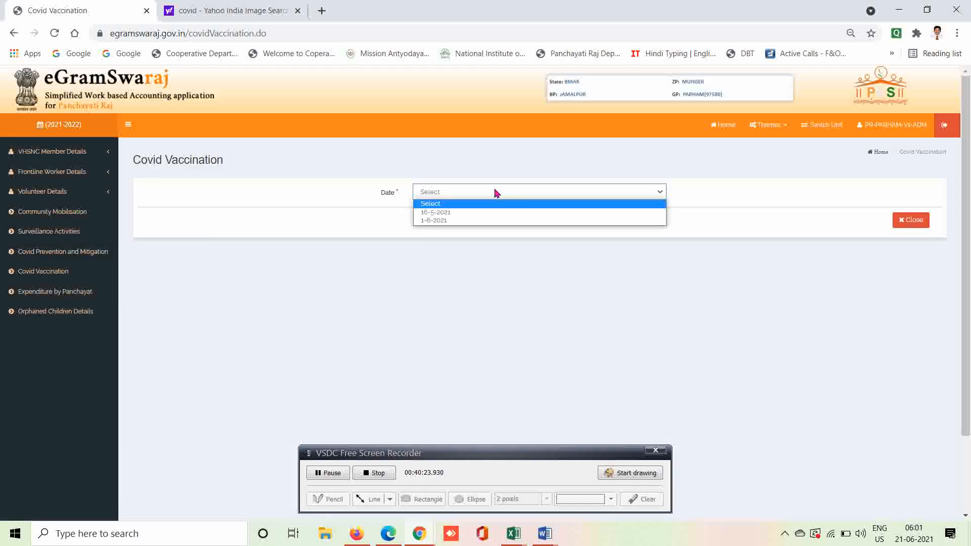
left_click(437, 212)
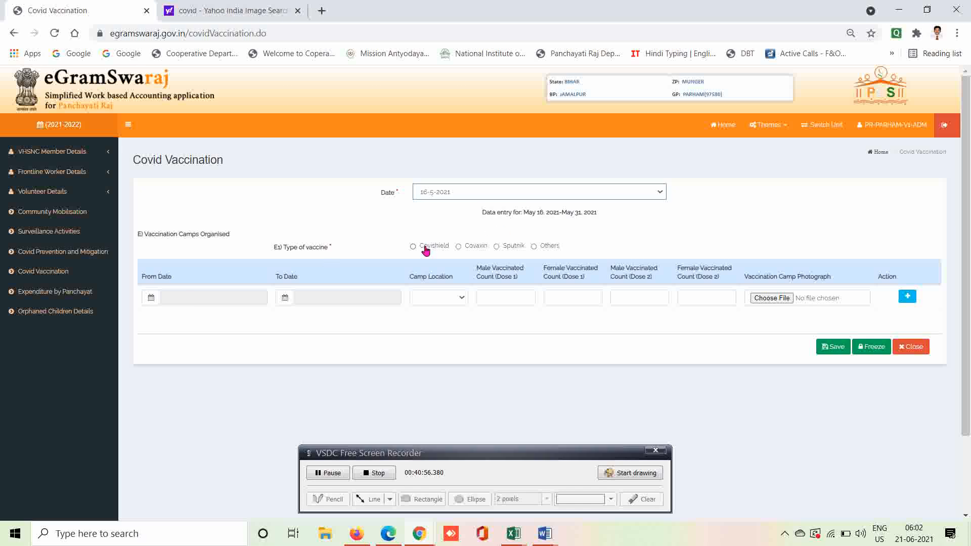
Choose Covaxin under E1 Type of vaccine, leaving From Date and Camp Location unset.
left_click(458, 247)
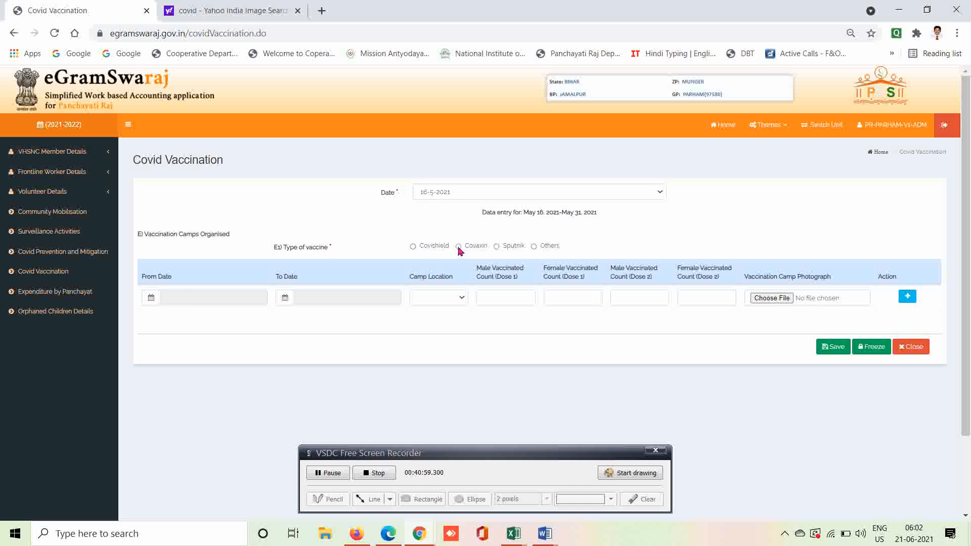
left_click(192, 301)
left_click(151, 299)
left_click(462, 298)
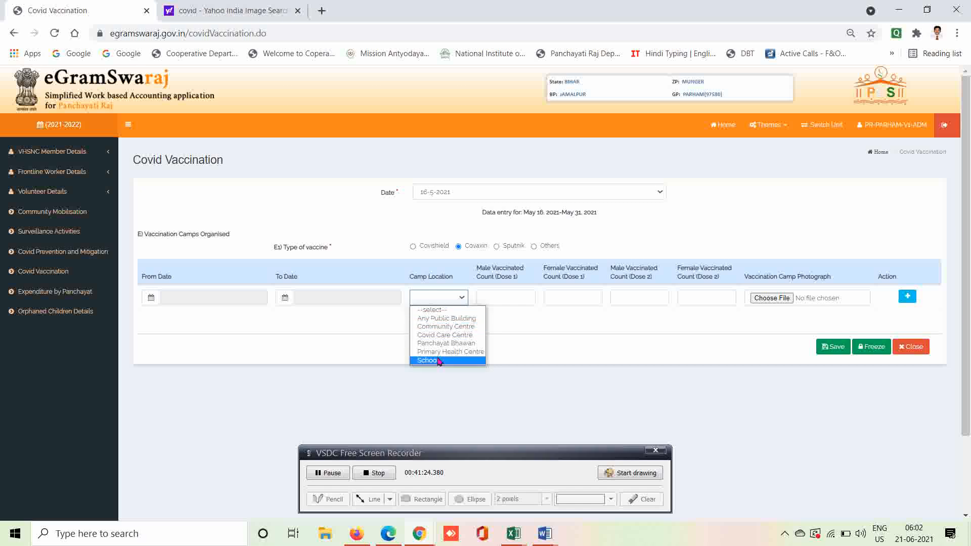
left_click(531, 332)
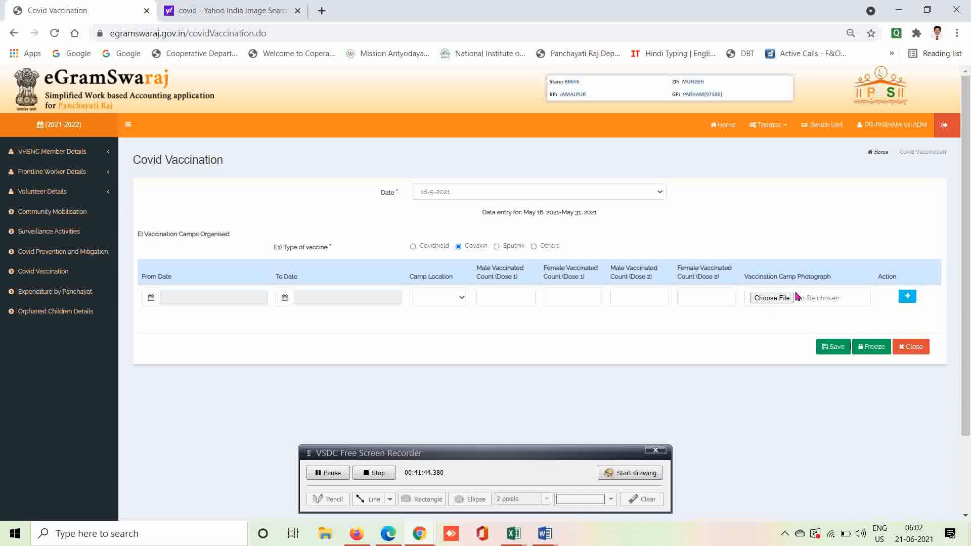
Add a second blank vaccination camp row using the Action column's + button.
left_click(907, 297)
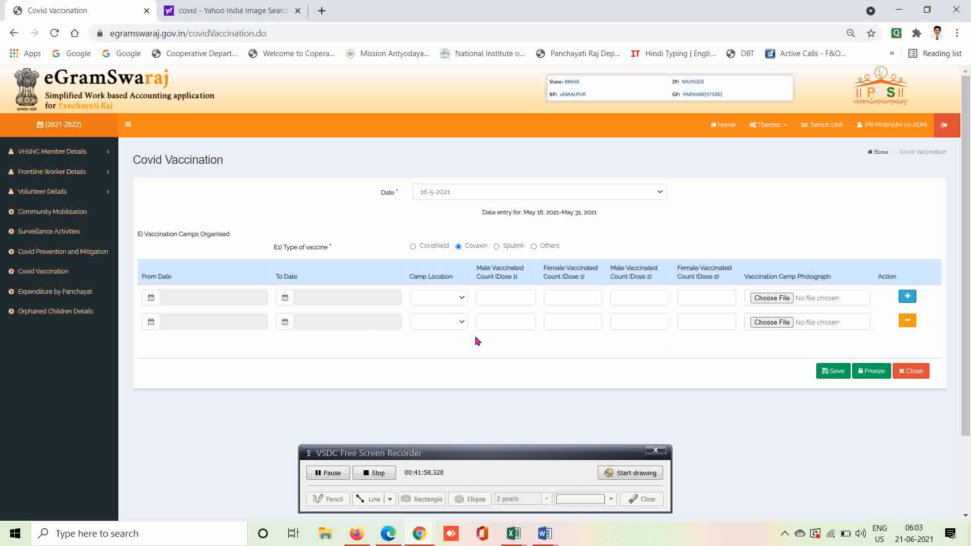
left_click(464, 299)
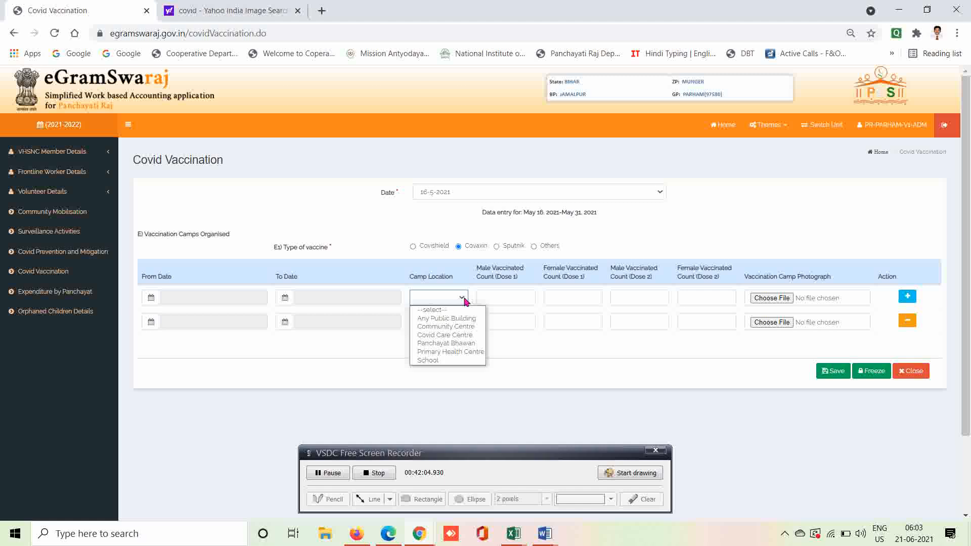
left_click(539, 333)
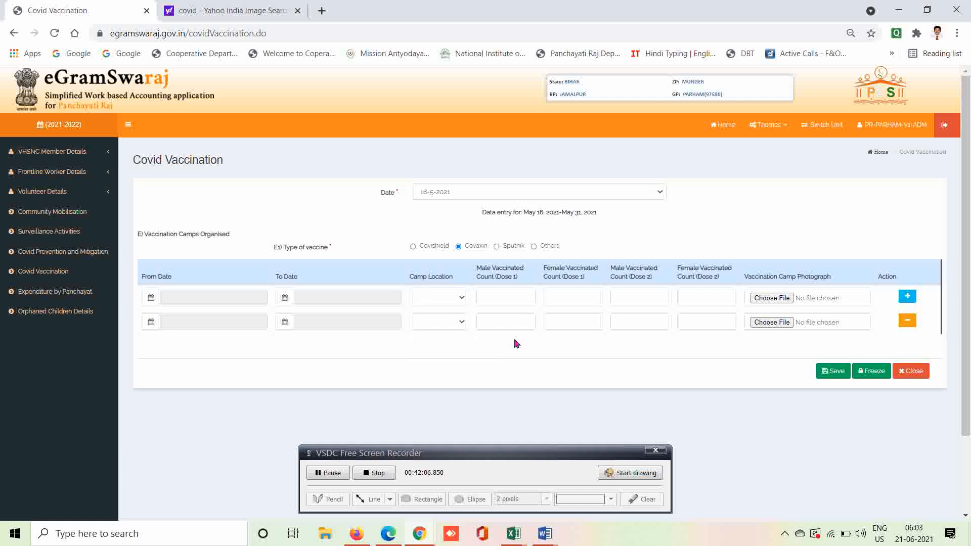
left_click(463, 323)
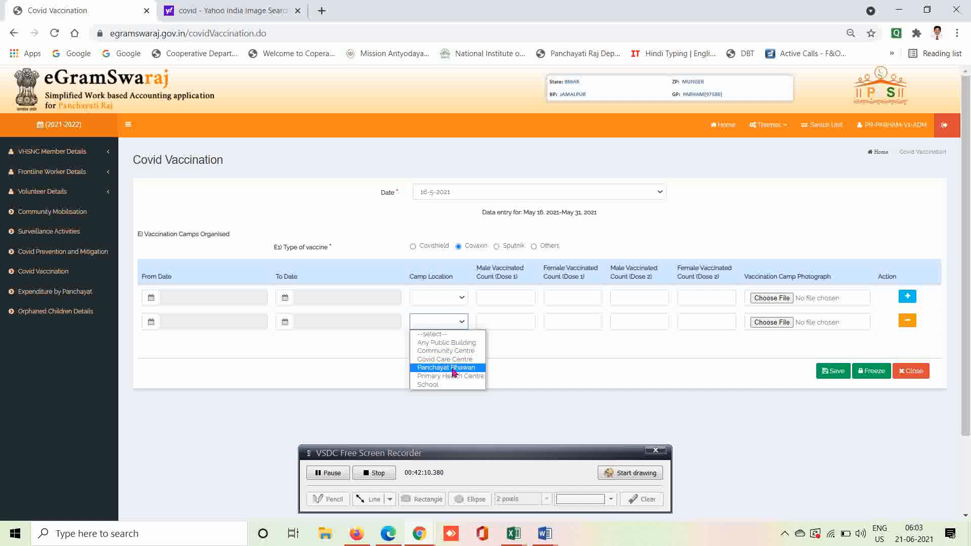
left_click(534, 350)
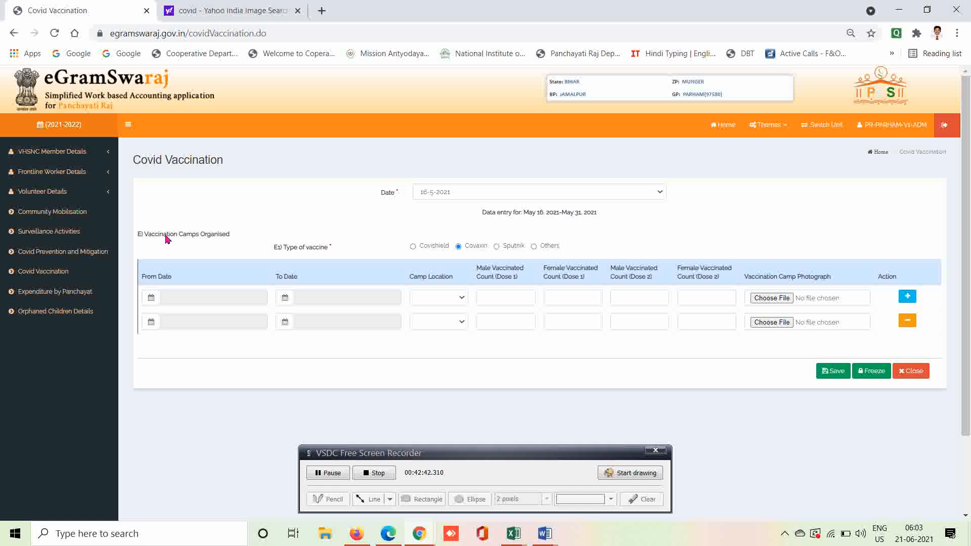
Open Expenditure by Panchayat with reporting date 16-5-2021.
left_click(54, 299)
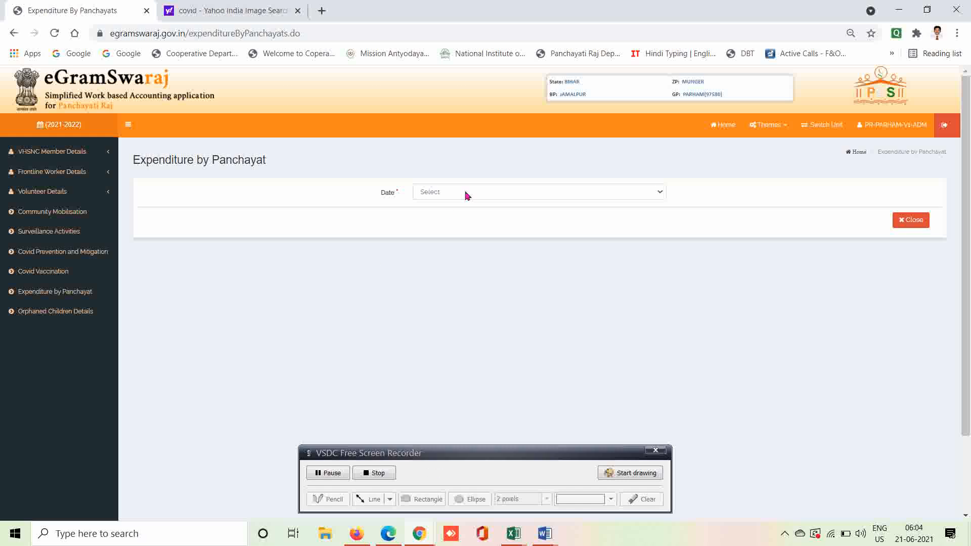
left_click(466, 194)
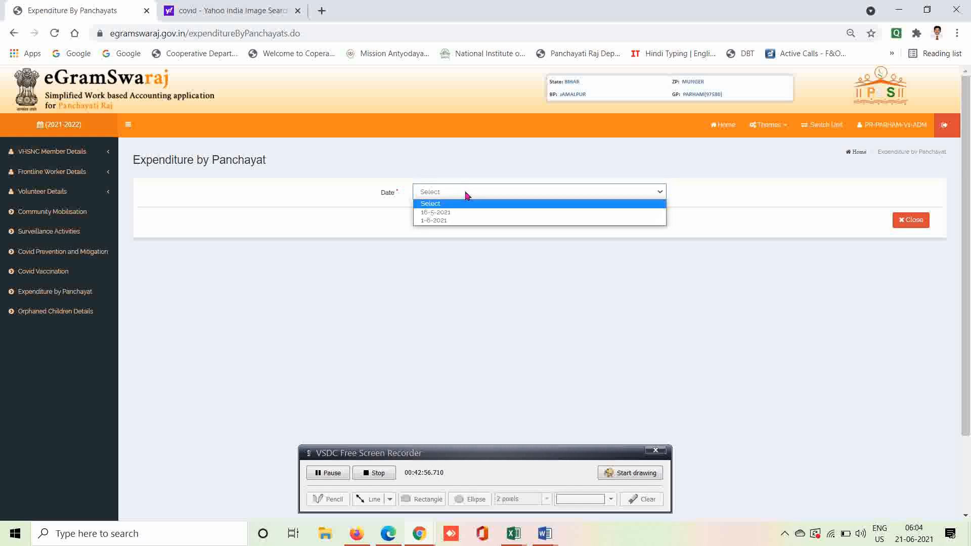
left_click(446, 213)
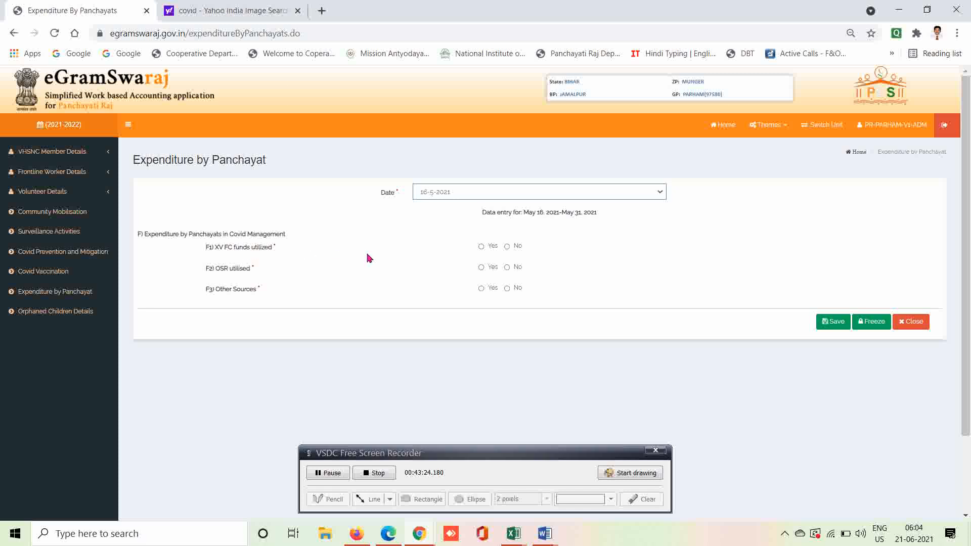
Mark F1 XV FC funds utilized Yes and select the 0 previous-fortnight expenditure.
left_click(482, 249)
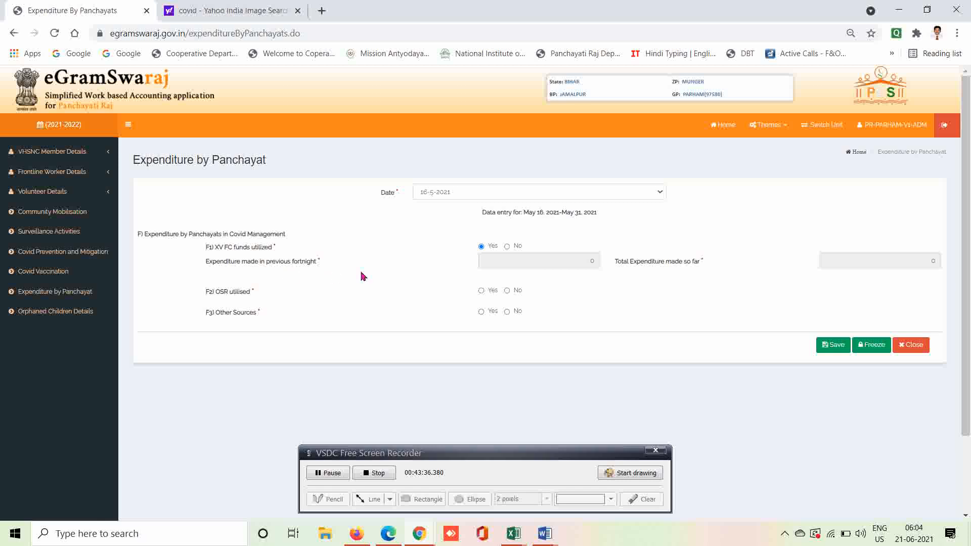
left_click(497, 261)
double_click(597, 262)
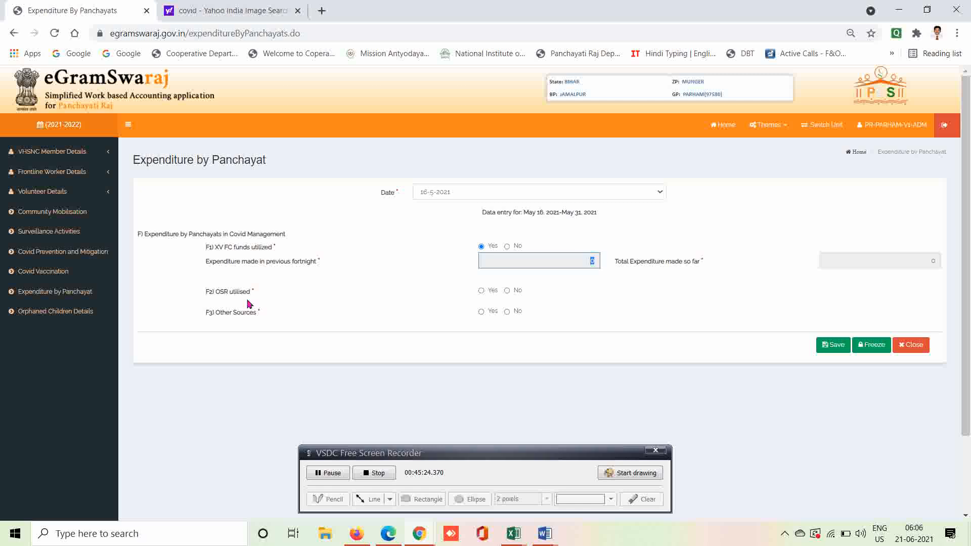
Mark F2 OSR as utilized with a fortnight amount, and mark F3 Other Sources Yes.
left_click(481, 291)
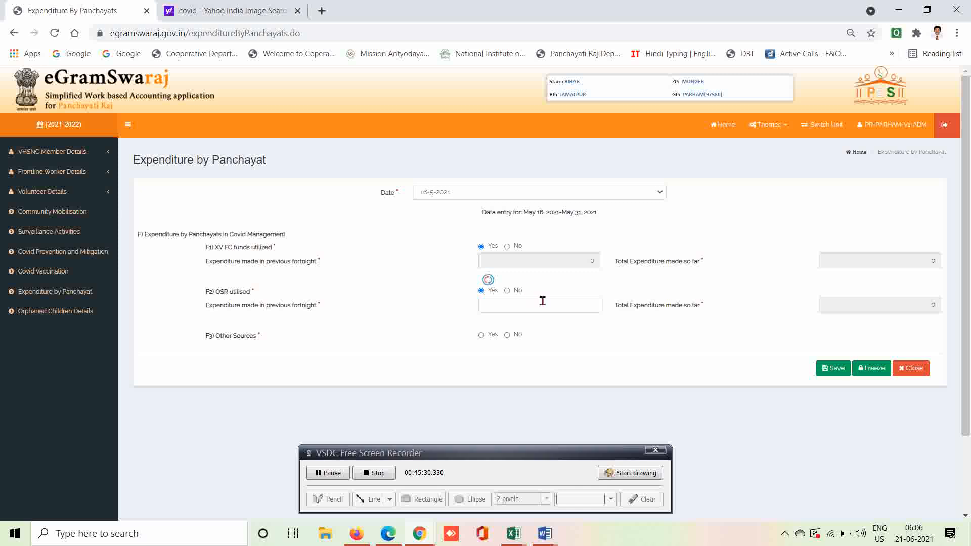
left_click(583, 308)
type("1000")
key("BackSpace")
key("BackSpace")
key("BackSpace")
left_click(481, 335)
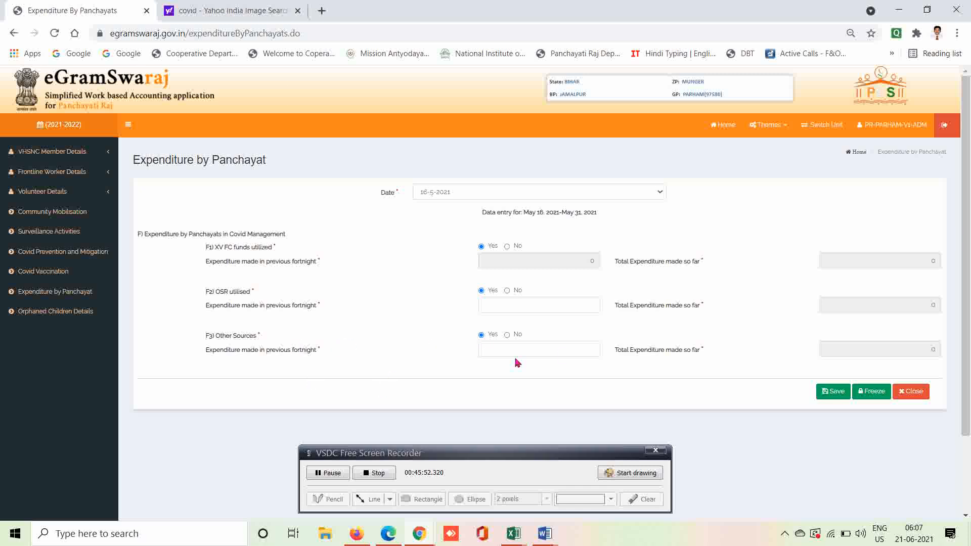
Select the F3 and F1 expenditure amounts, then go to the Orphan Children Details page.
left_click(561, 353)
double_click(598, 262)
double_click(540, 261)
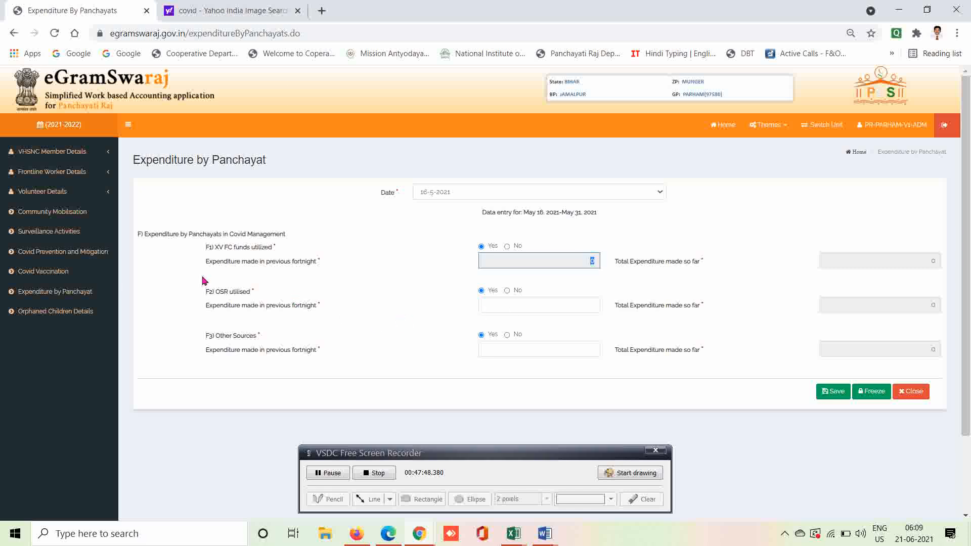
left_click(49, 312)
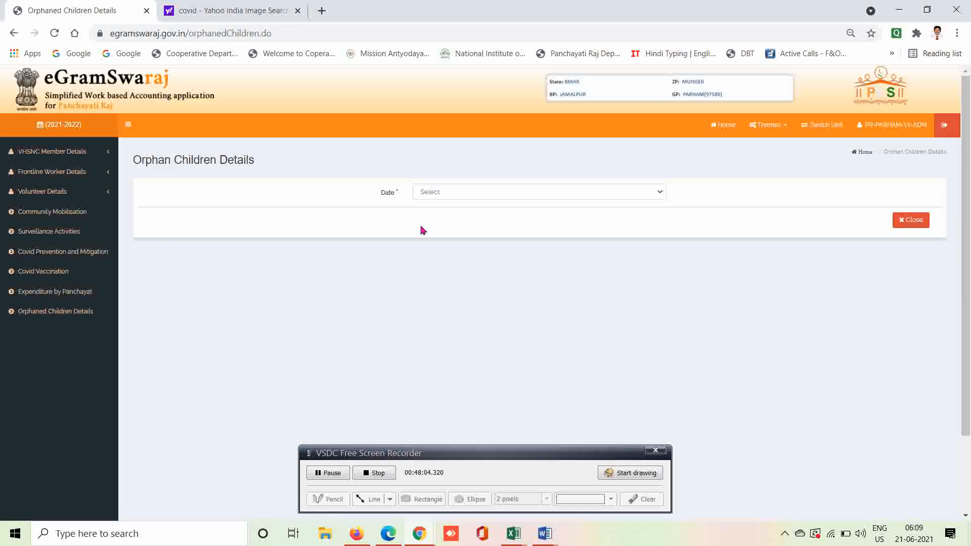
Choose 16-5-2021 as the Orphan Children Details reporting date.
left_click(463, 196)
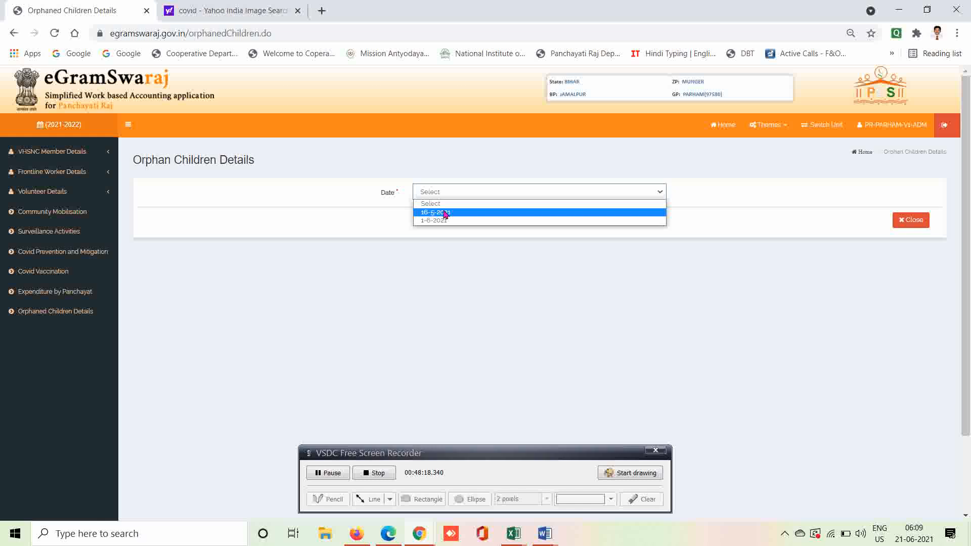
left_click(445, 213)
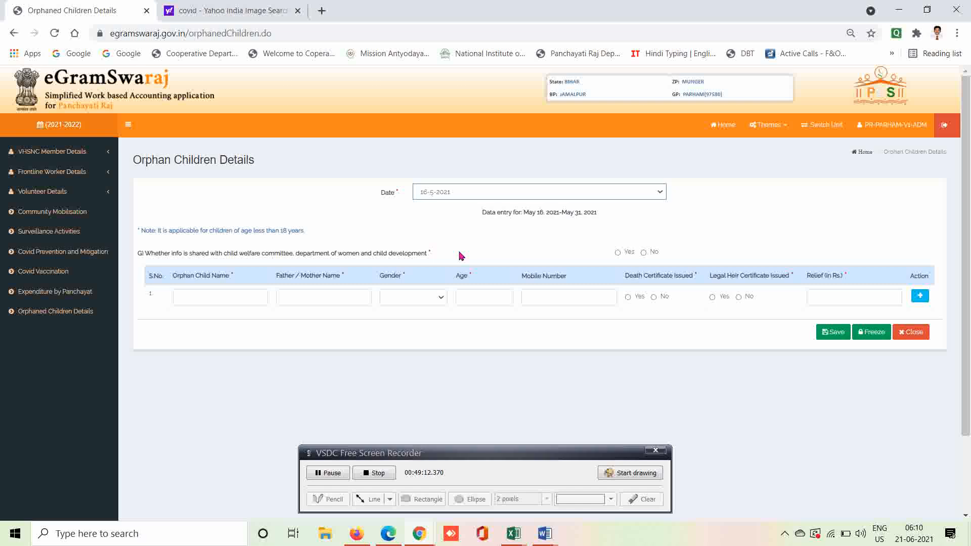
Answer Yes to question G on information sharing and enter the first child's name.
left_click(618, 252)
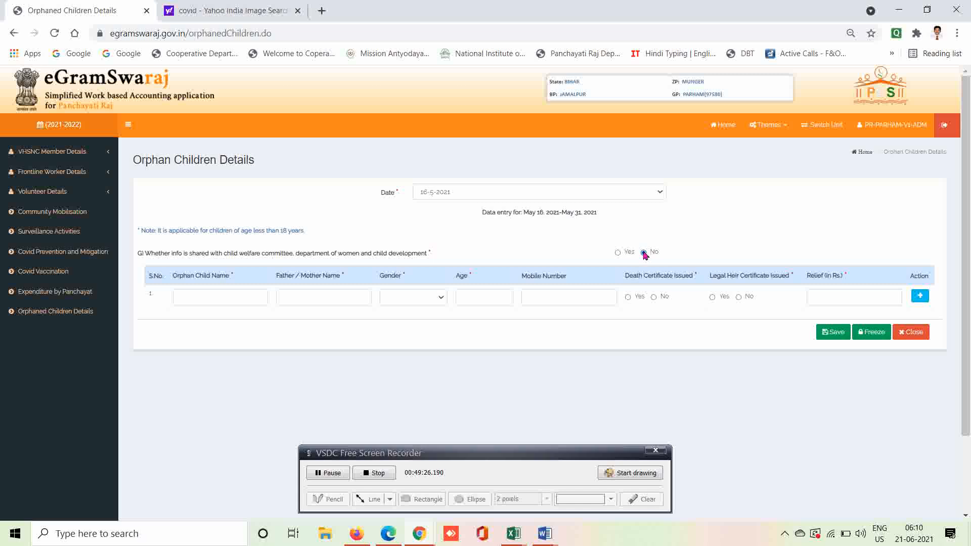
left_click(618, 253)
left_click(213, 298)
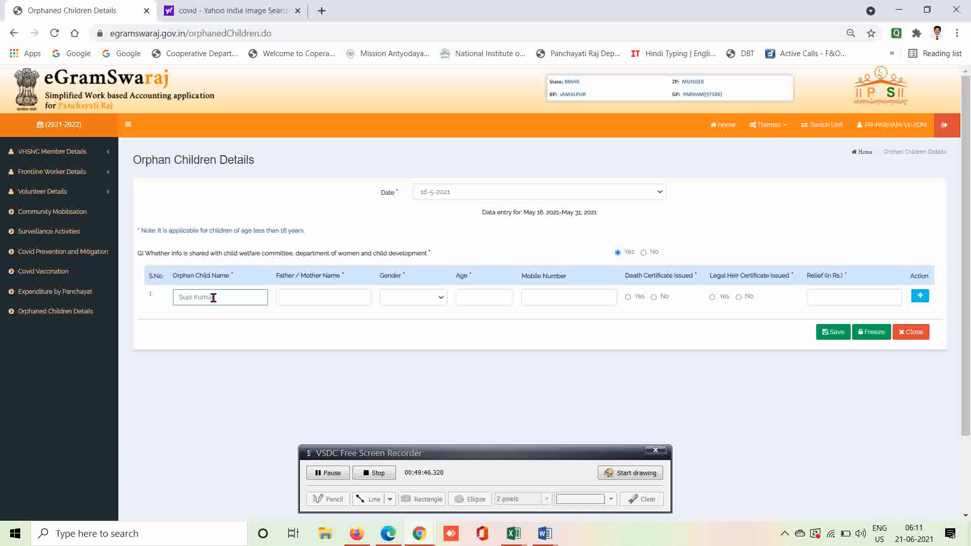
left_click(304, 297)
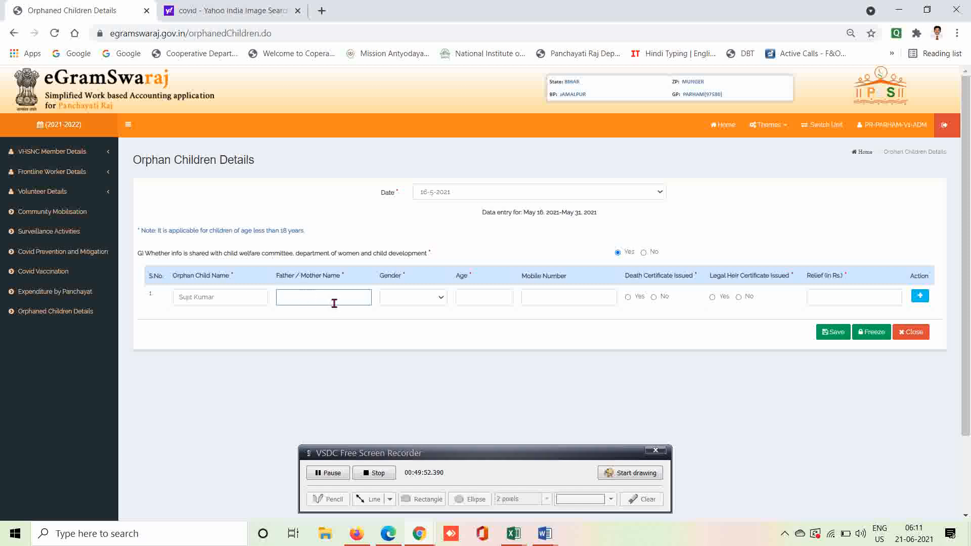
Set the first child's gender to Male and step through the Age, Mobile Number and Relief fields.
left_click(442, 301)
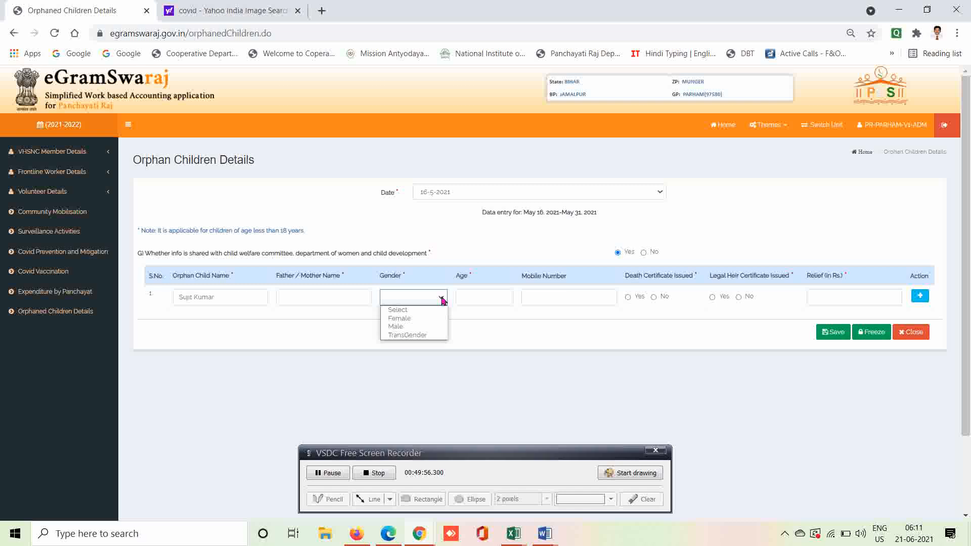
left_click(400, 327)
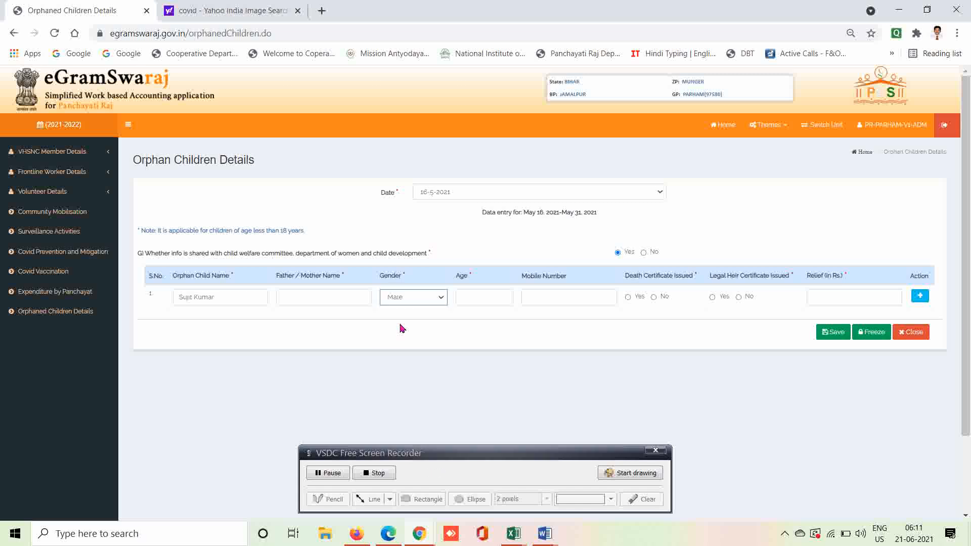
left_click(477, 300)
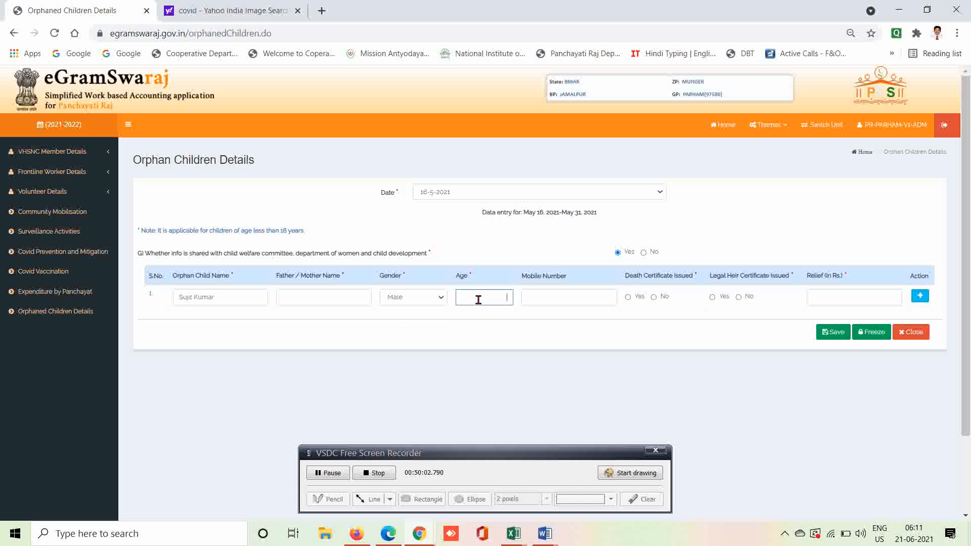
left_click(545, 298)
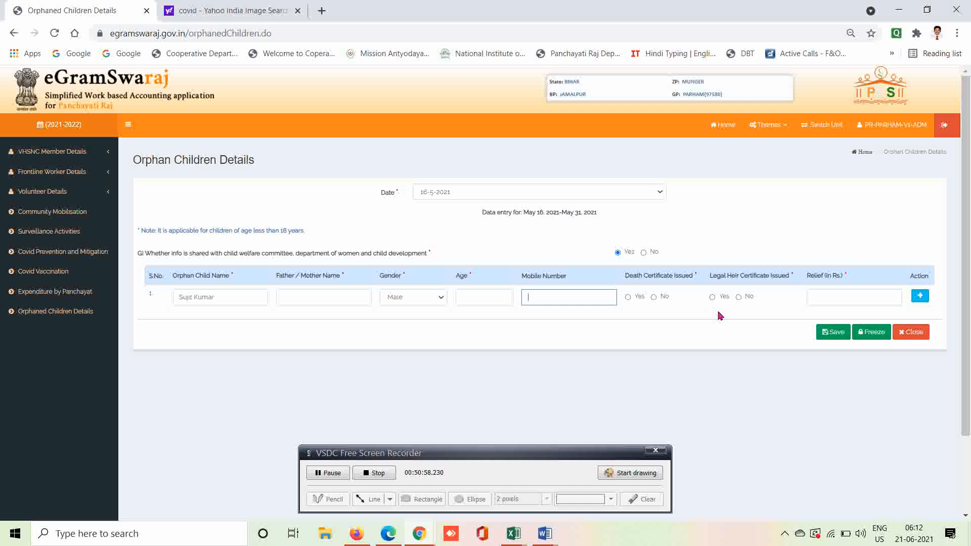
left_click(827, 301)
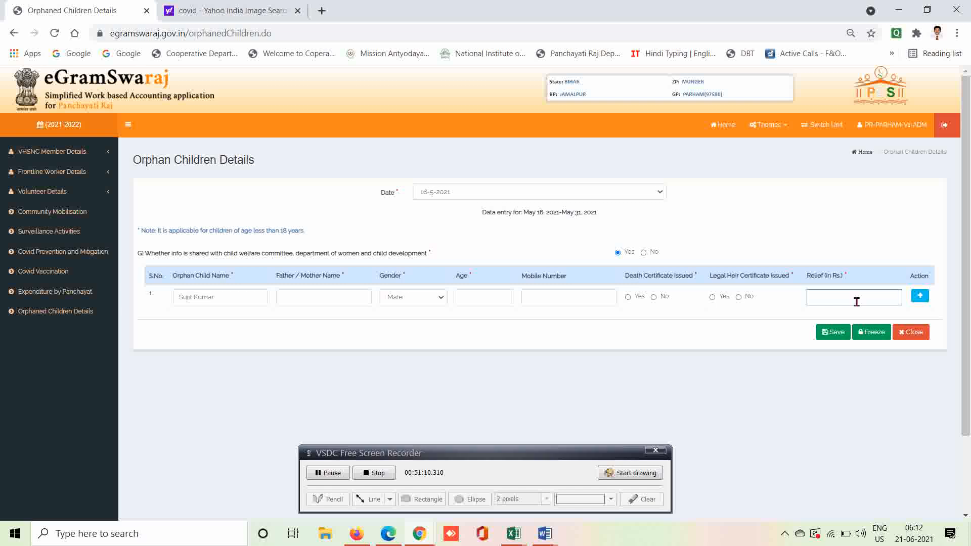
Add rows 2 and 3 to the Orphan Children Details table.
left_click(919, 297)
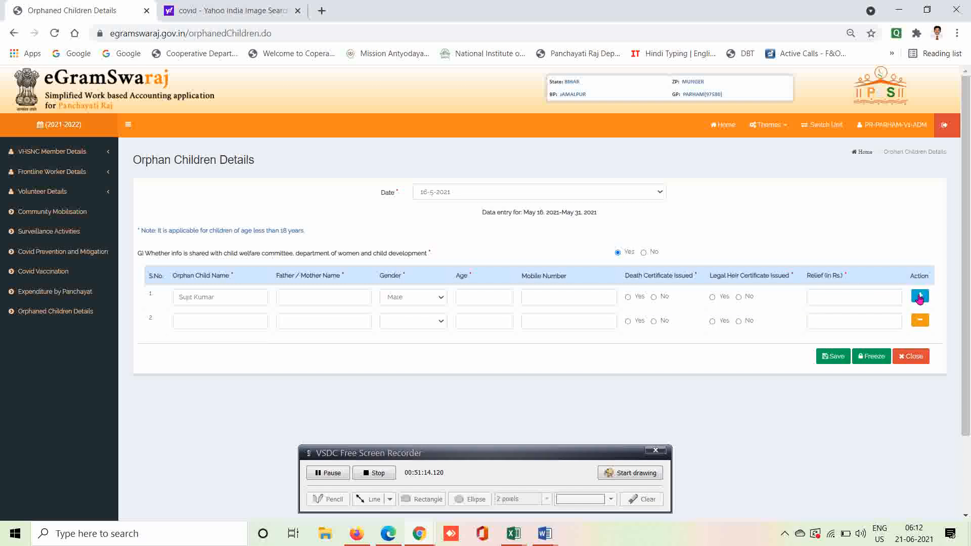
left_click(919, 297)
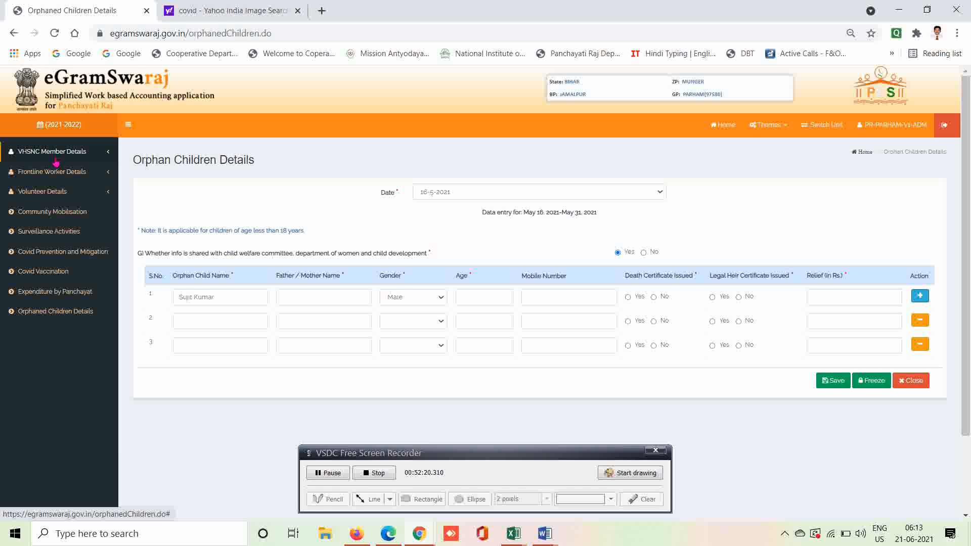
Visit Frontline Worker Details' Community Mobilisation page, then return to the Covid Dashboard home.
left_click(56, 174)
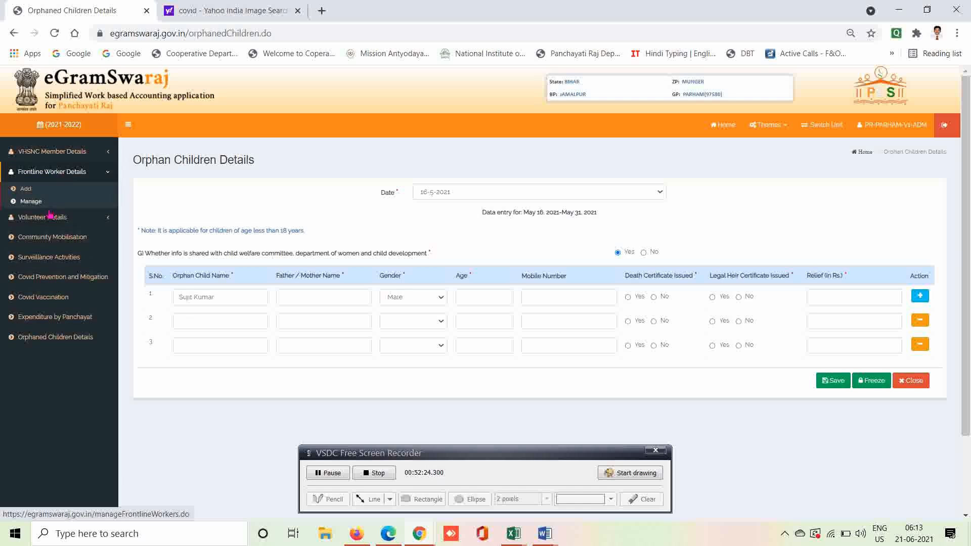
left_click(55, 245)
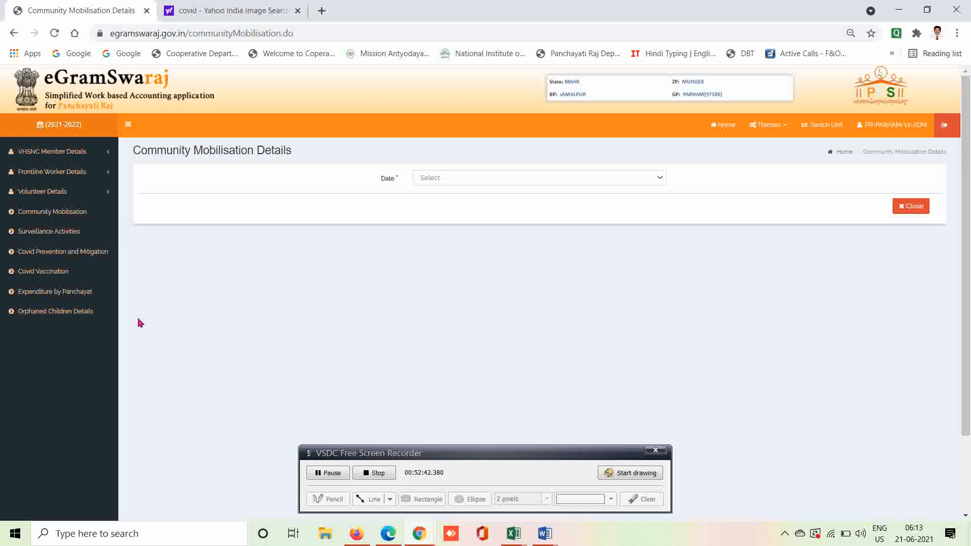
left_click(848, 156)
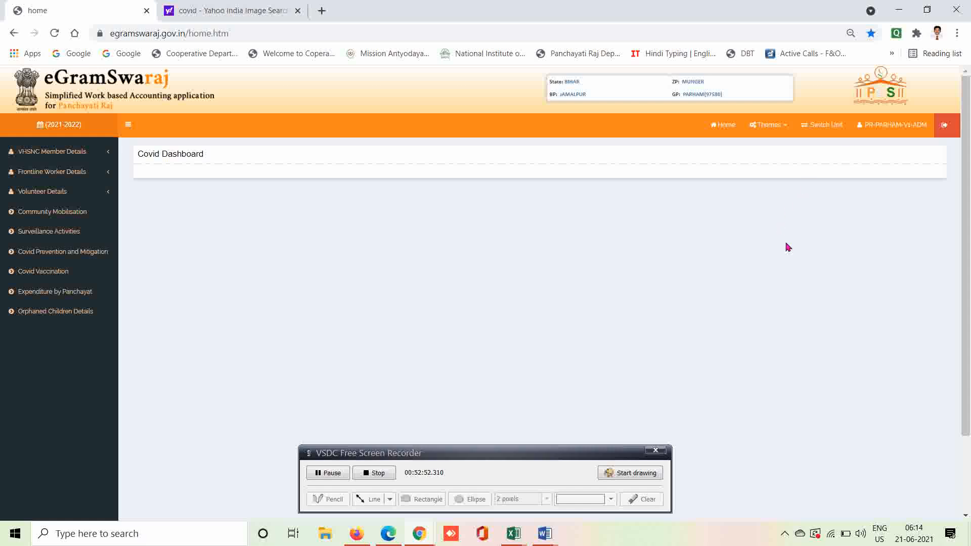
Log out of the panchayat account.
left_click(945, 128)
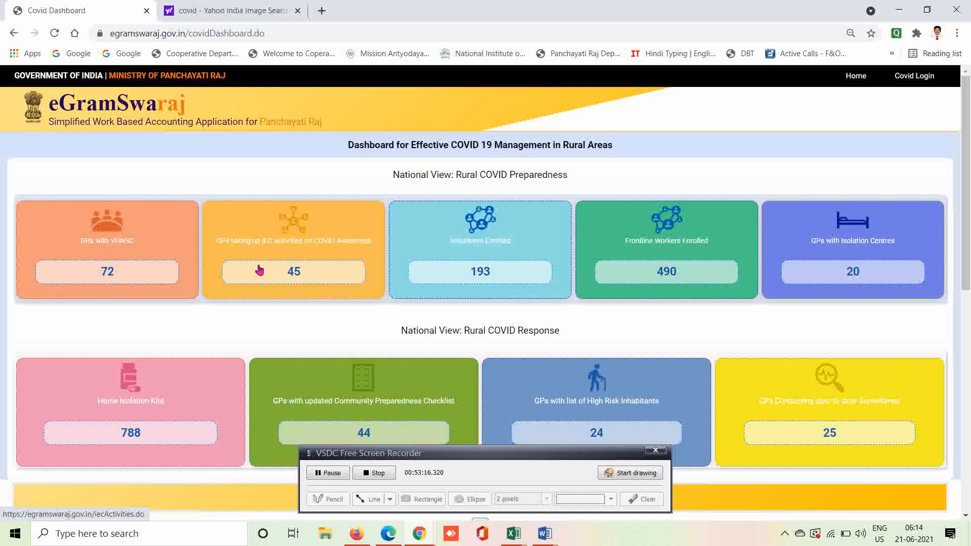
left_click(108, 273)
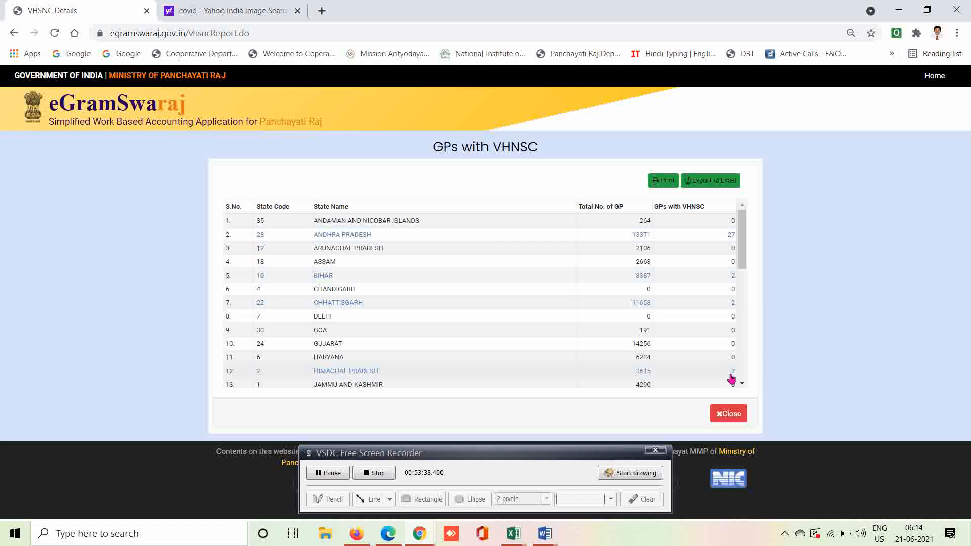
left_click(742, 385)
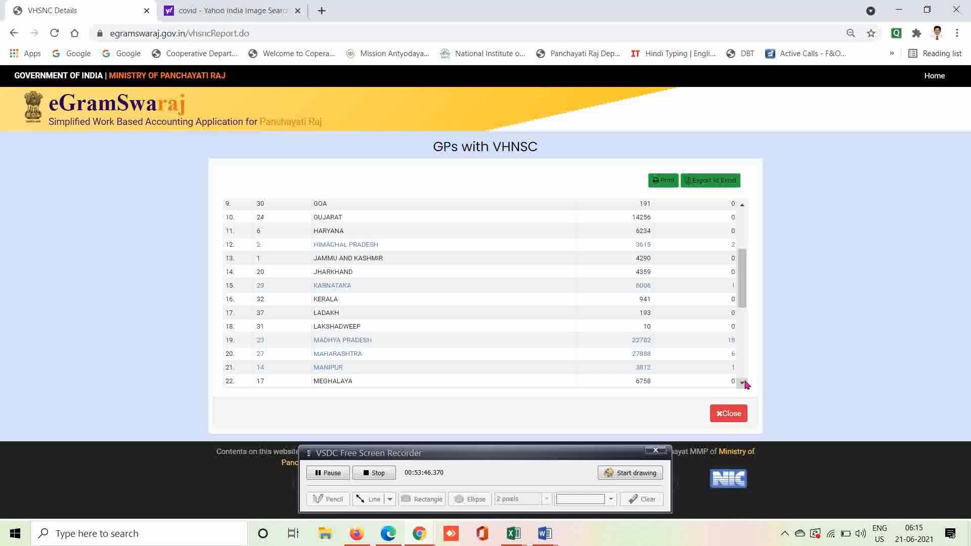
scroll(746, 385, "down", 3)
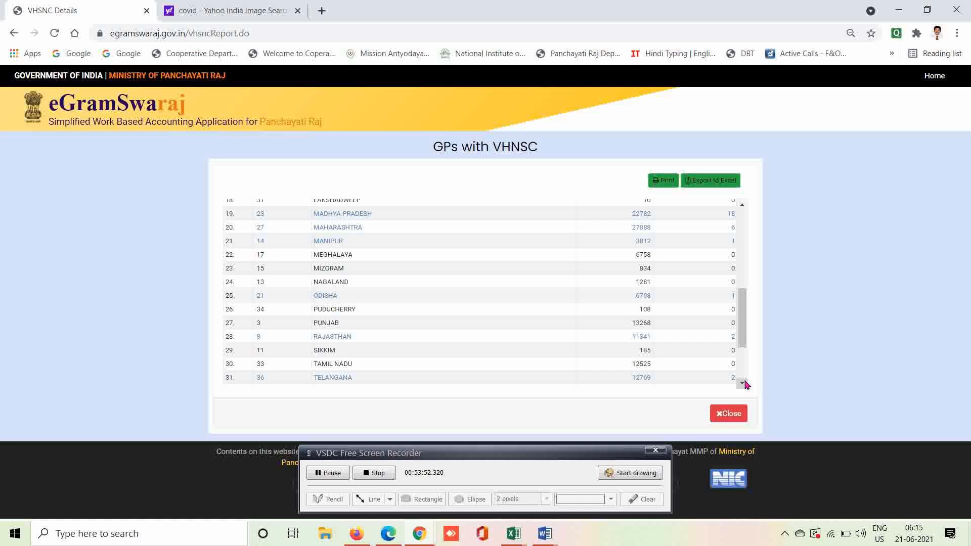
scroll(745, 385, "down", 2)
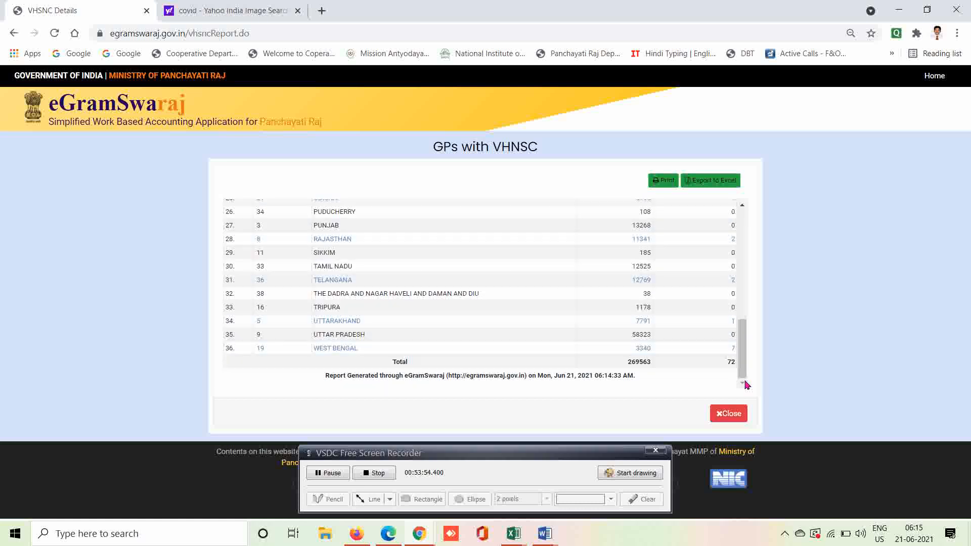
left_click(729, 414)
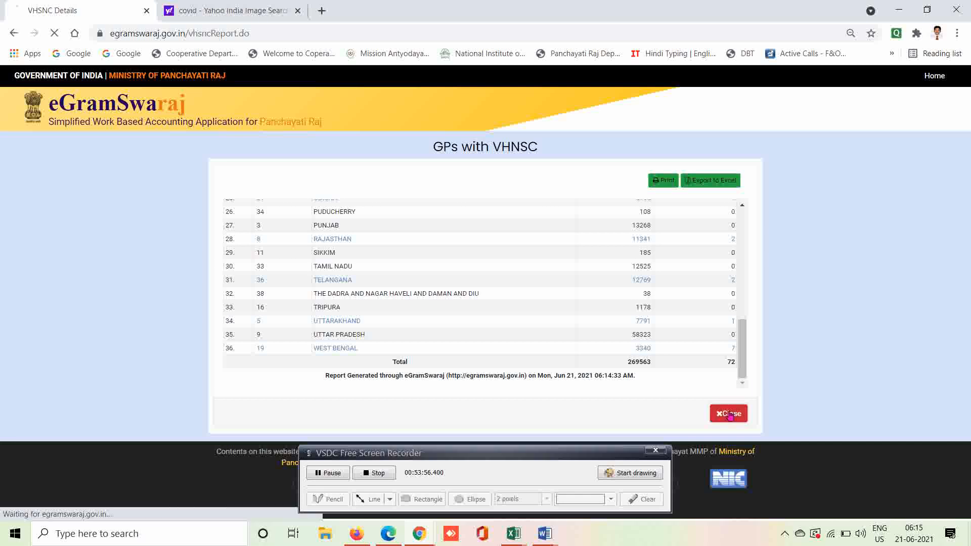